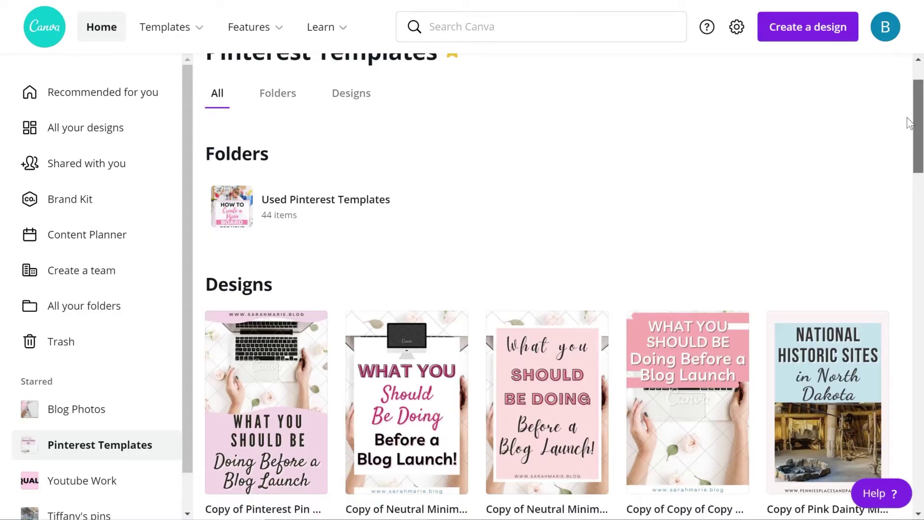
drag(912, 120, 913, 423)
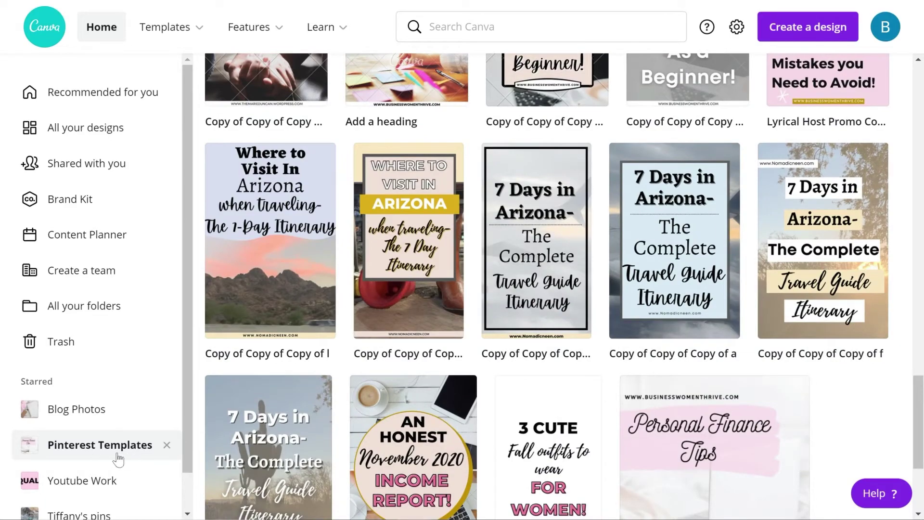
drag(915, 392, 897, 128)
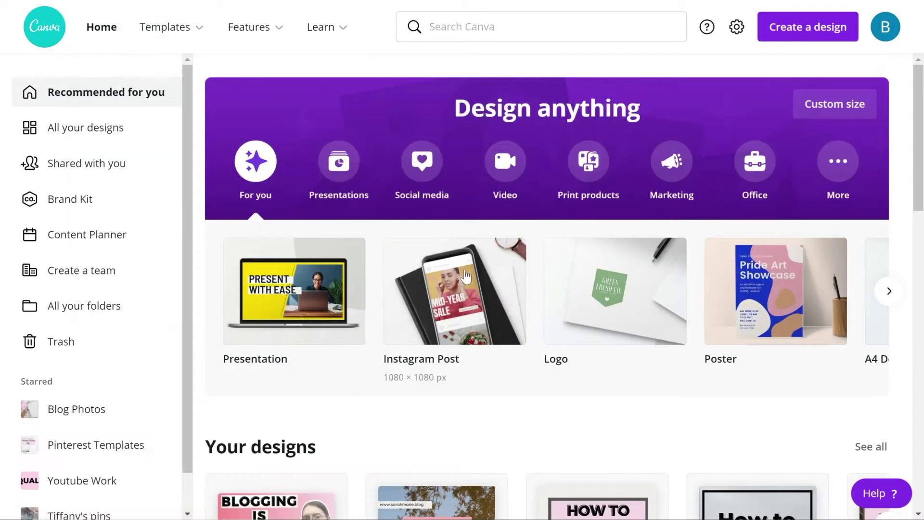
Step: Browse the social media design types to find the Pinterest Pin format
click(415, 175)
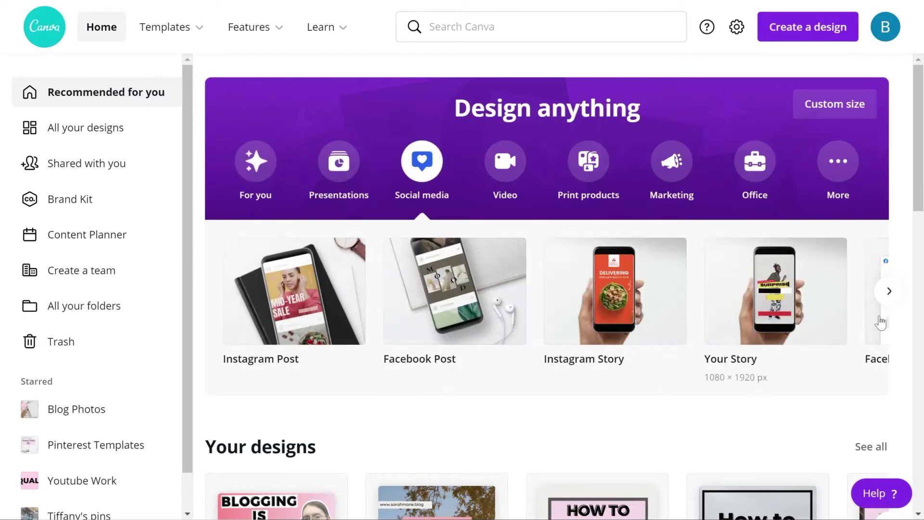
click(889, 291)
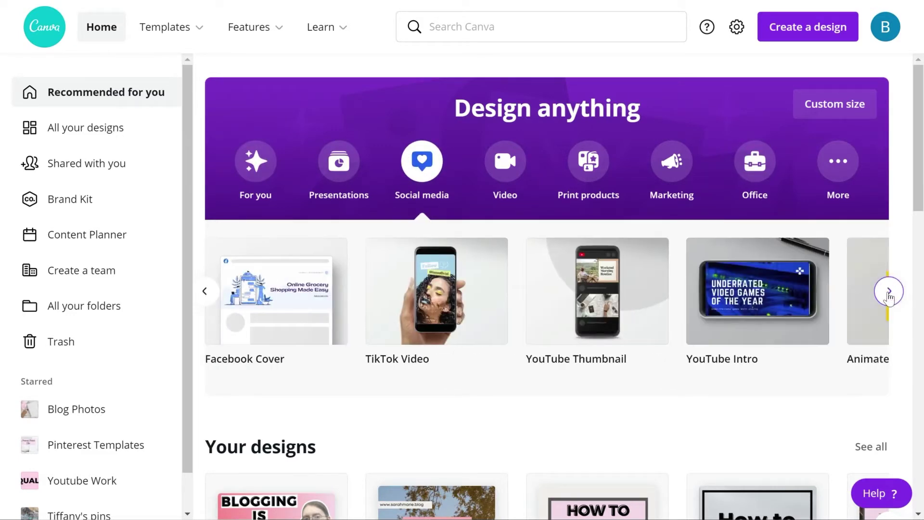
click(889, 291)
click(889, 291)
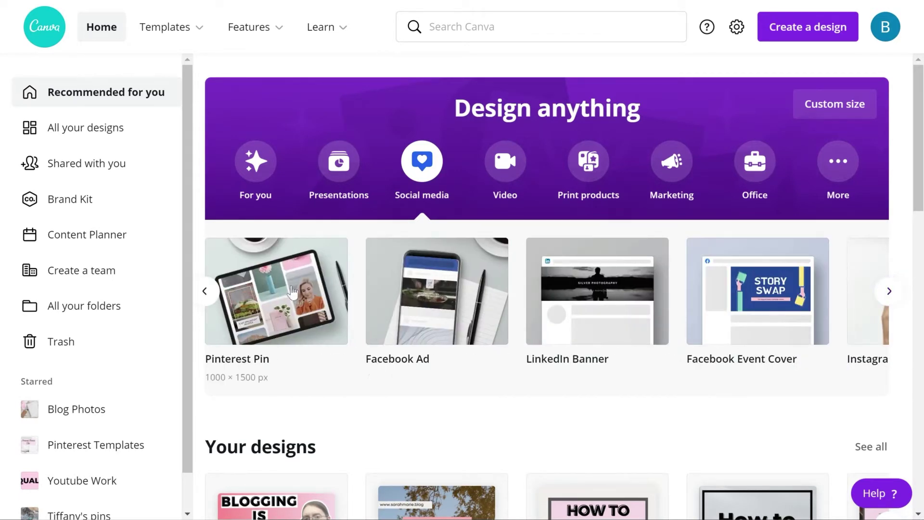
Step: Search the list of new design types for "pinter"
click(469, 28)
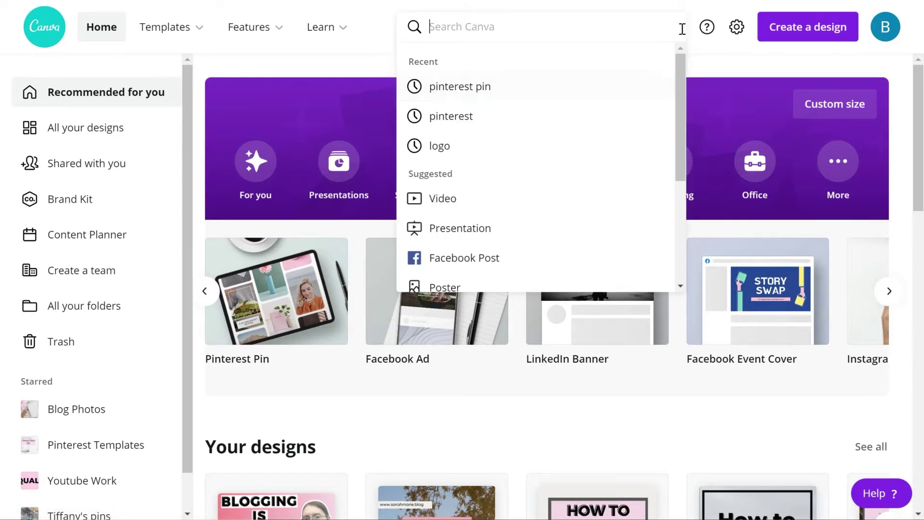
click(775, 33)
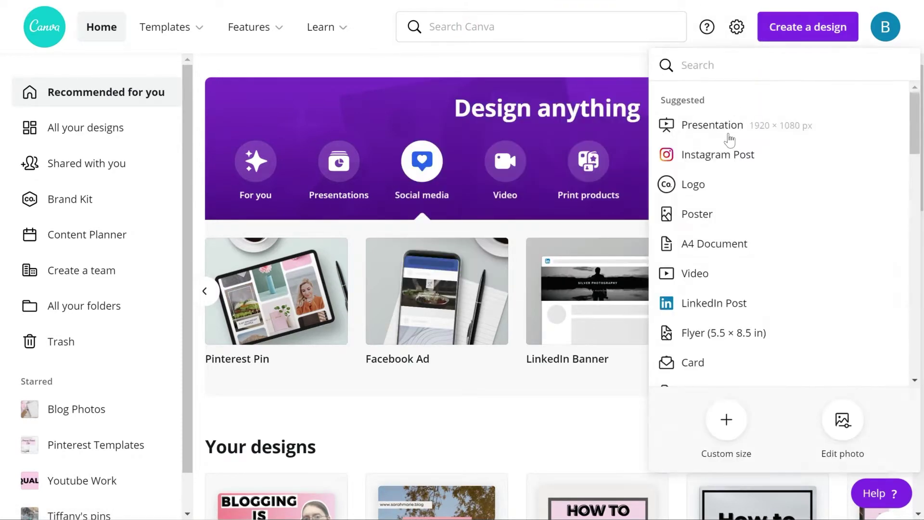
text(pinter)
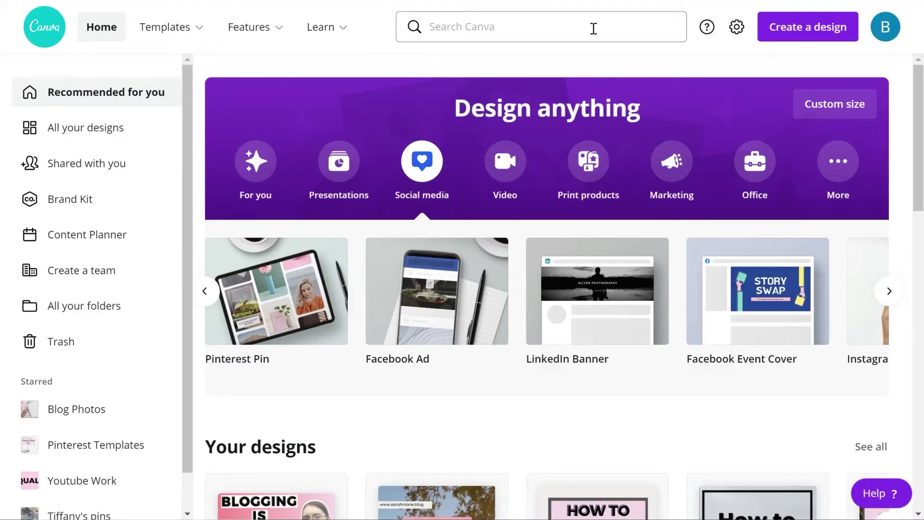
Step: Search for "pinterest pin" using the recent search and browse the Pinterest Pin templates
click(593, 28)
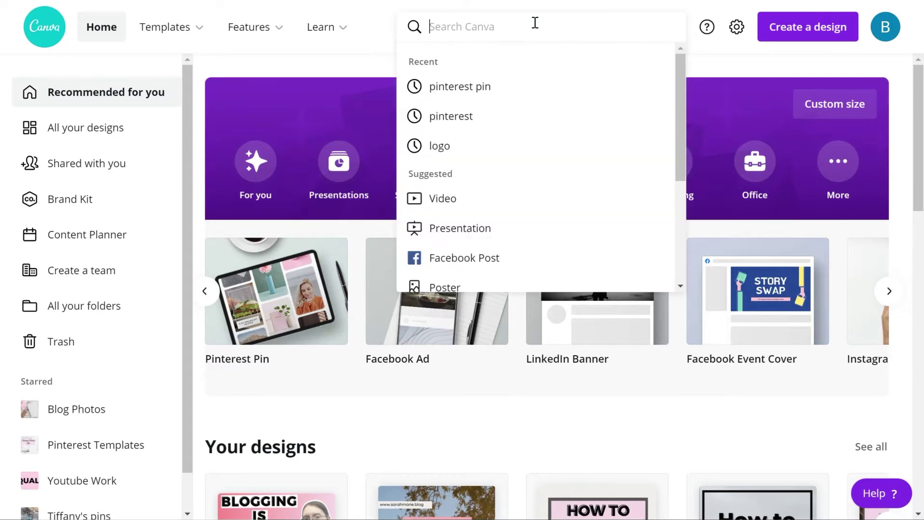
click(472, 96)
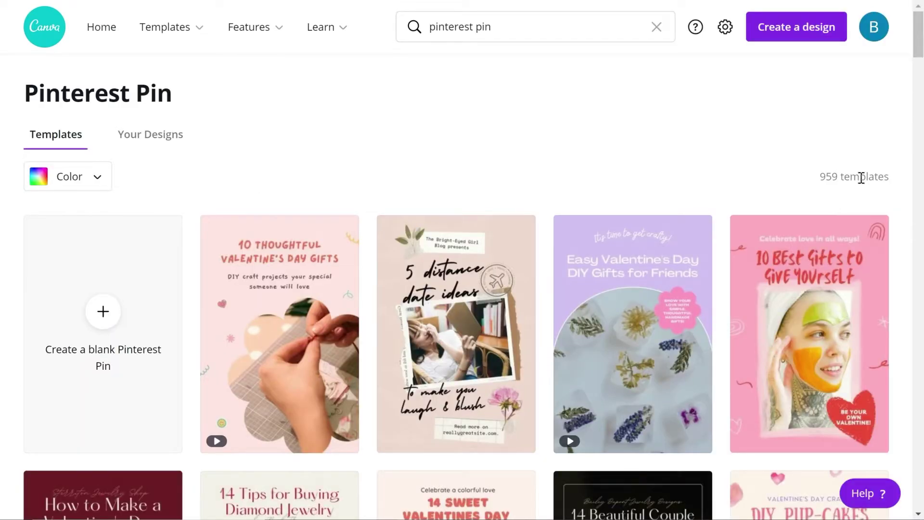
scroll(844, 178, down, 15)
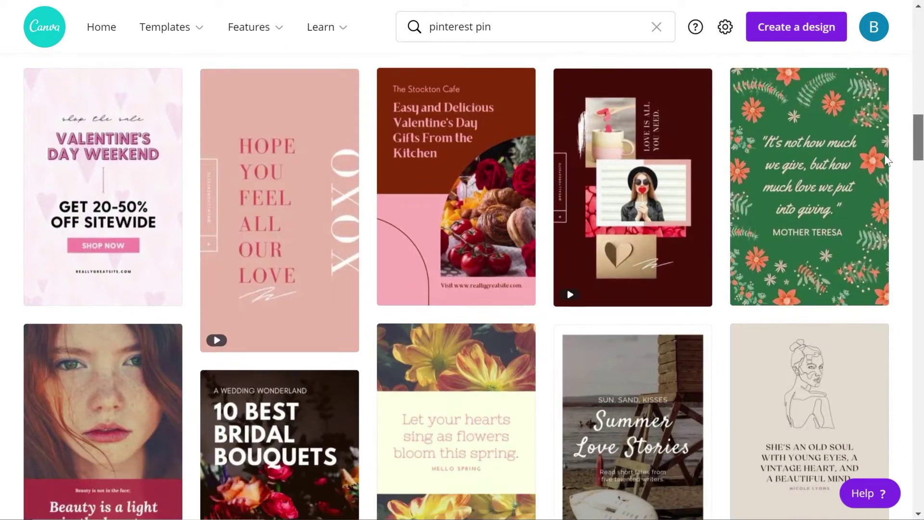
scroll(854, 163, down, 3)
scroll(850, 155, up, 3)
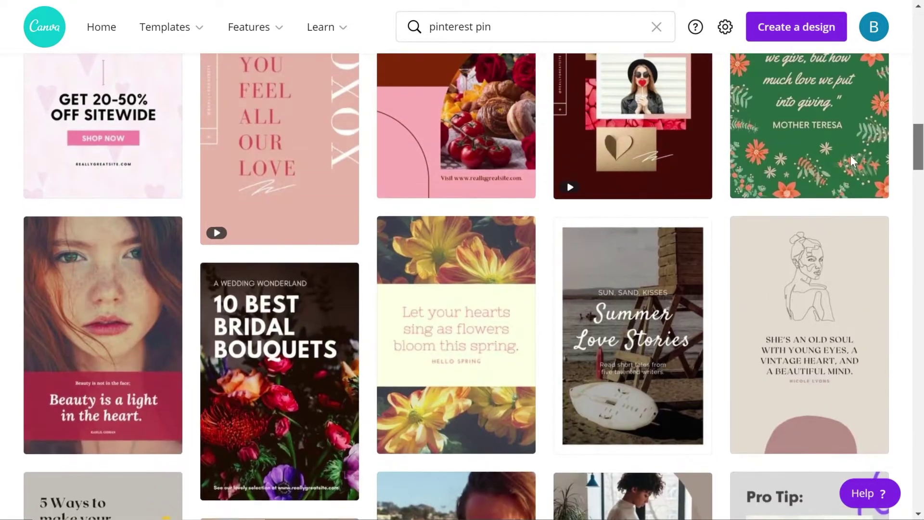
scroll(839, 181, down, 6)
scroll(828, 188, down, 10)
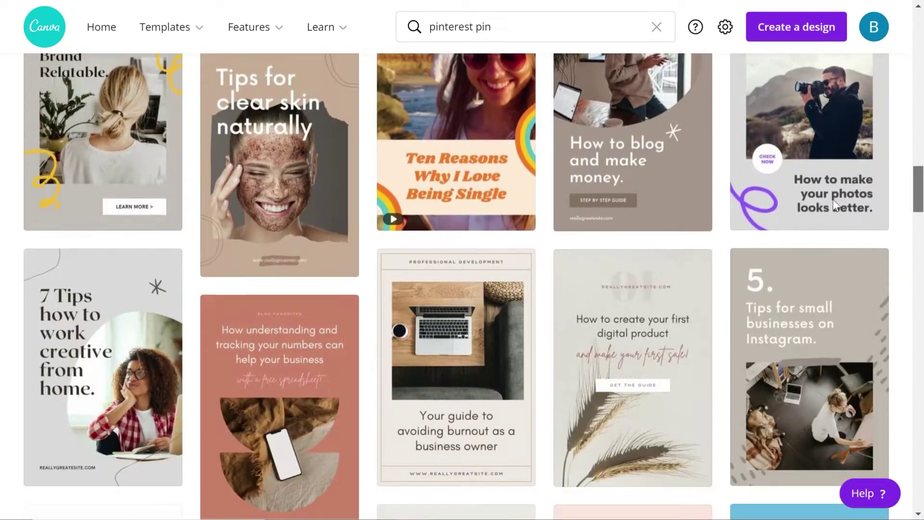
scroll(830, 231, down, 5)
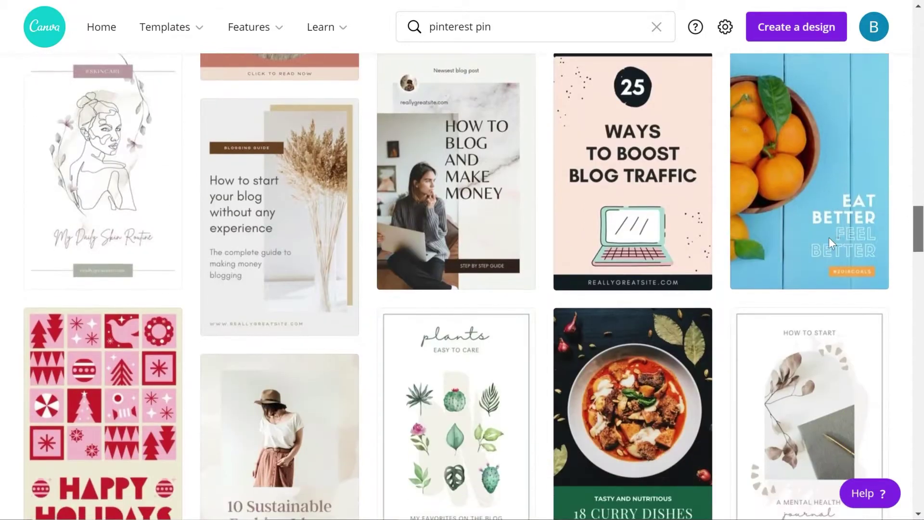
scroll(828, 250, down, 3)
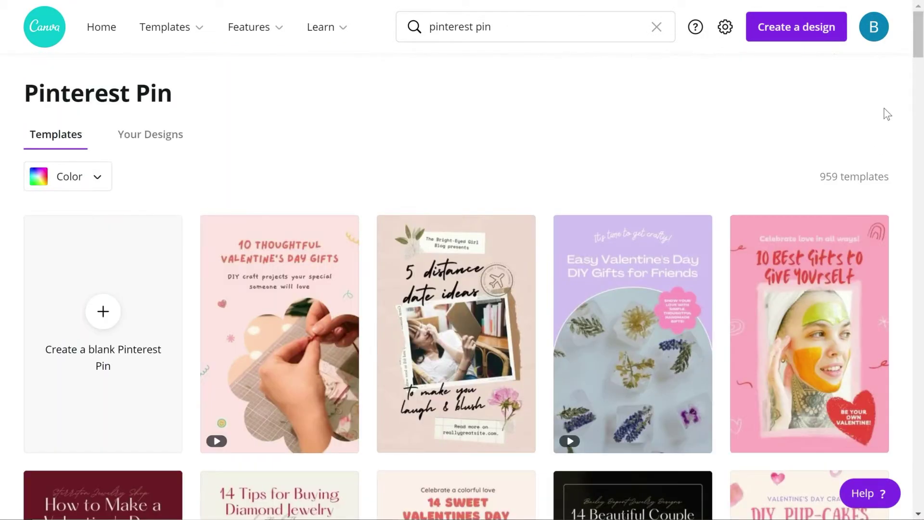
drag(921, 44, 873, 144)
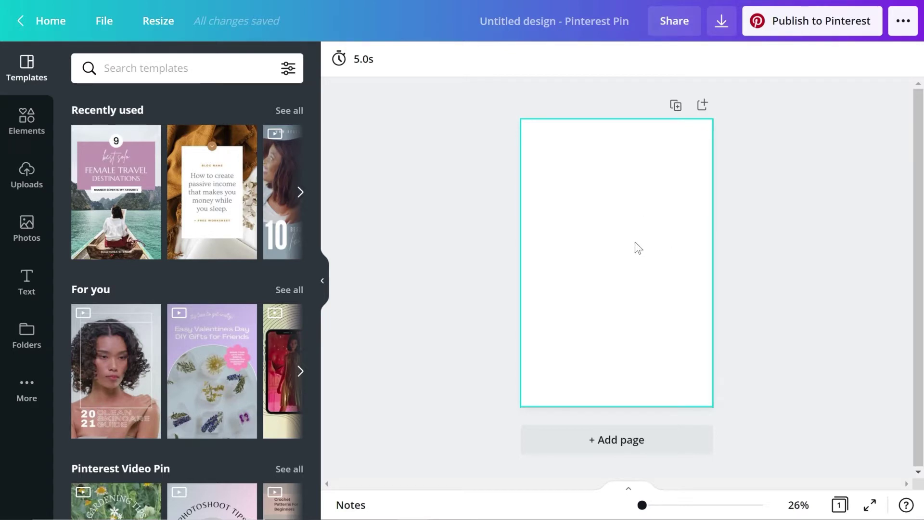
Step: Add a single-cell grid that fills the blank Pinterest pin
click(23, 239)
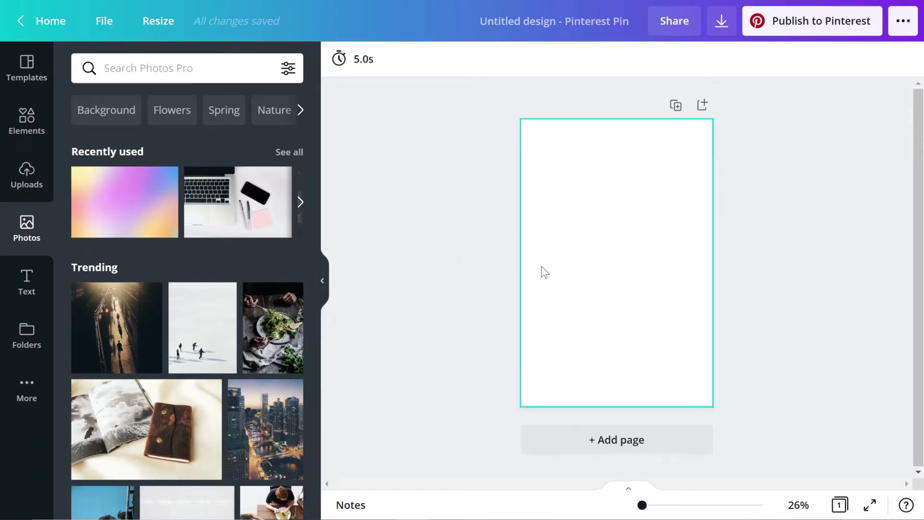
click(27, 126)
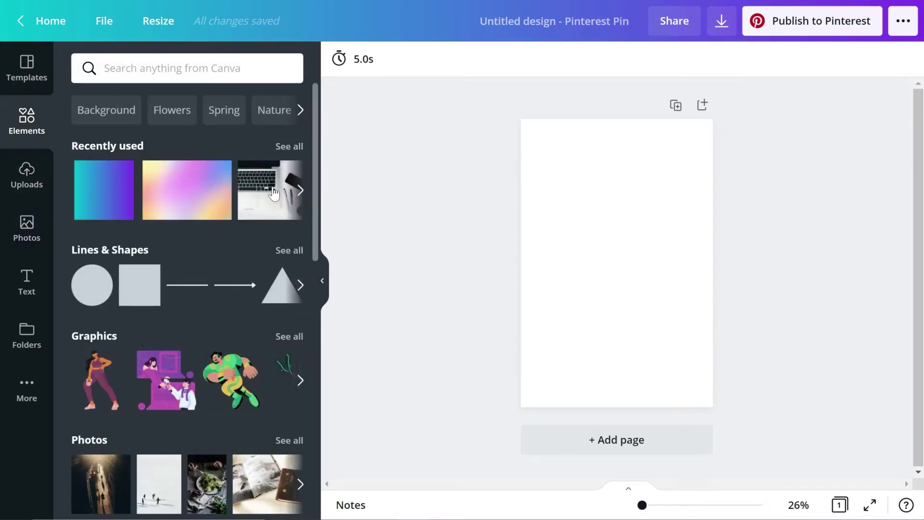
scroll(274, 193, down, 12)
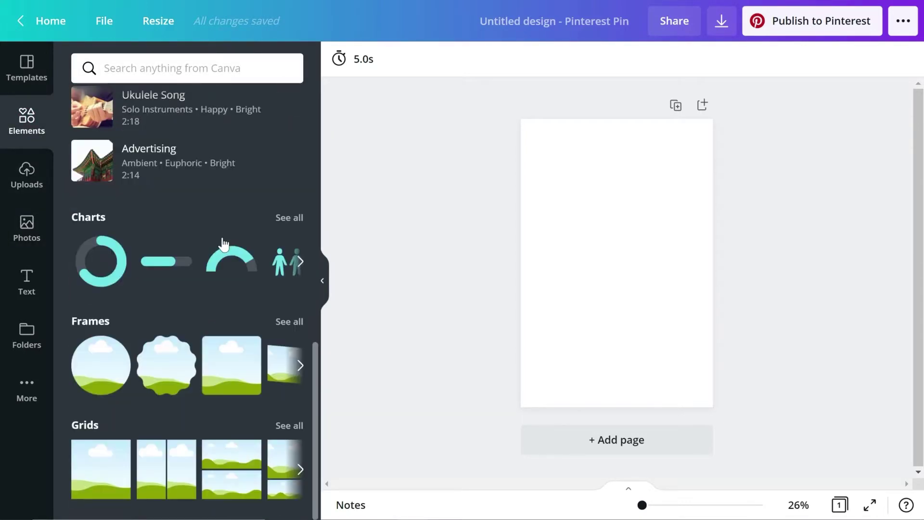
click(95, 474)
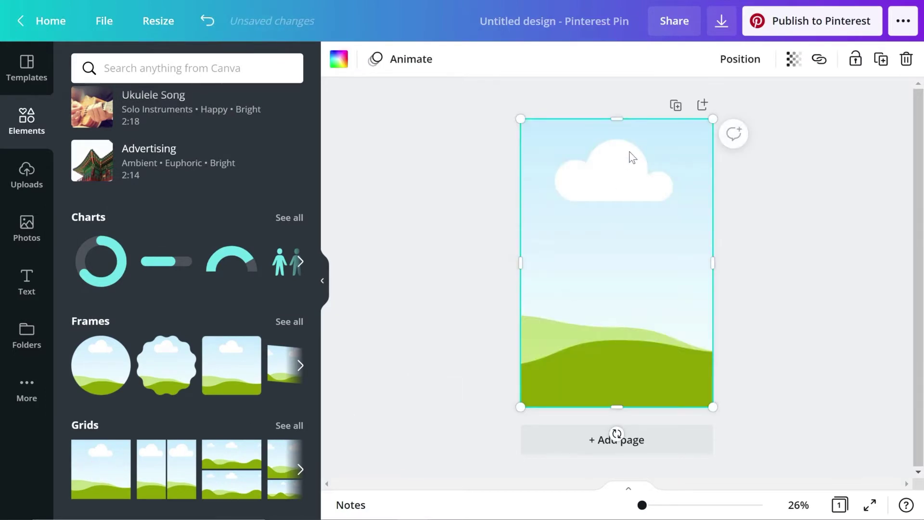
click(439, 164)
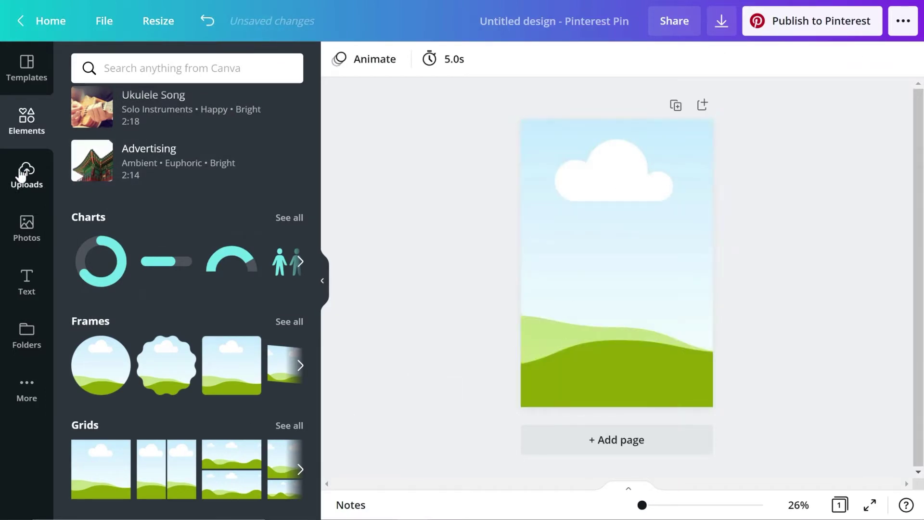
Step: Search the photos for "laptop" and fill the grid with the photo of hands typing on a laptop beside a pink dish
click(30, 225)
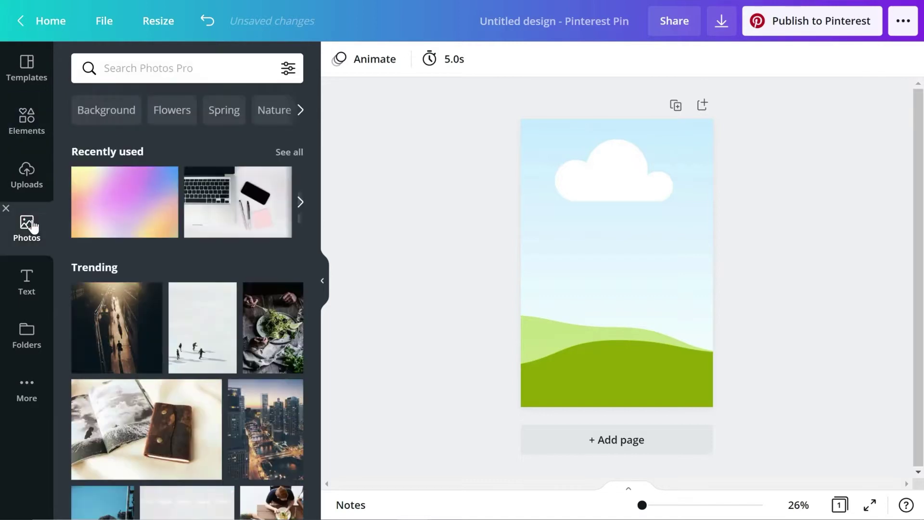
click(156, 69)
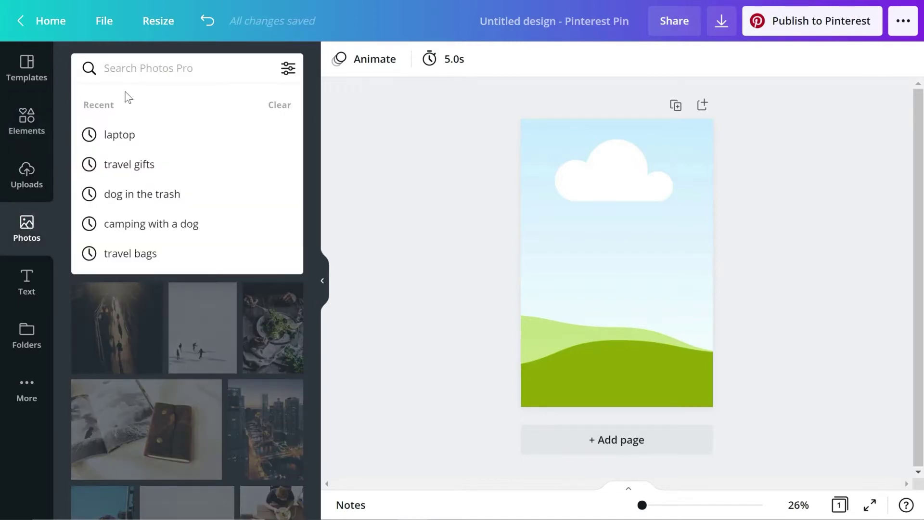
text(laptop)
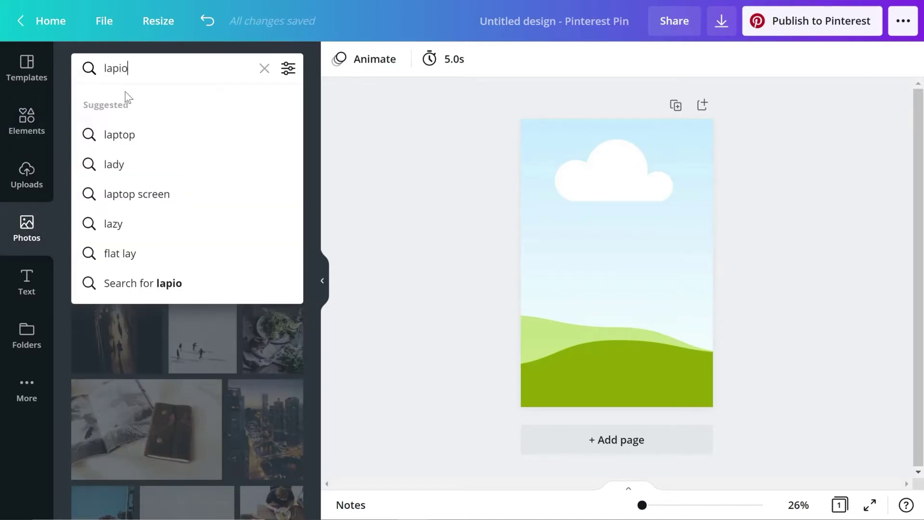
key(Return)
drag(233, 326, 600, 250)
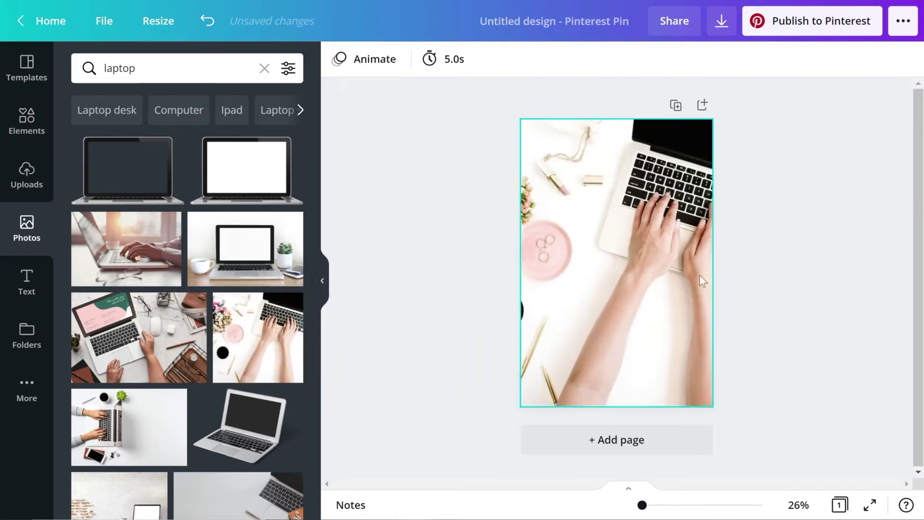
click(265, 333)
drag(615, 364, 678, 265)
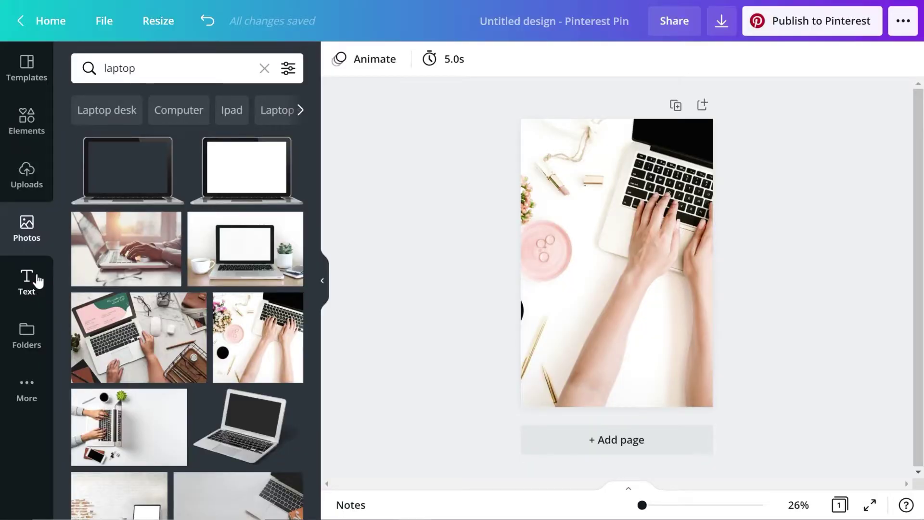
Step: Add a square shape, place it along the pin's lower edge and stretch it across the full page width
click(37, 280)
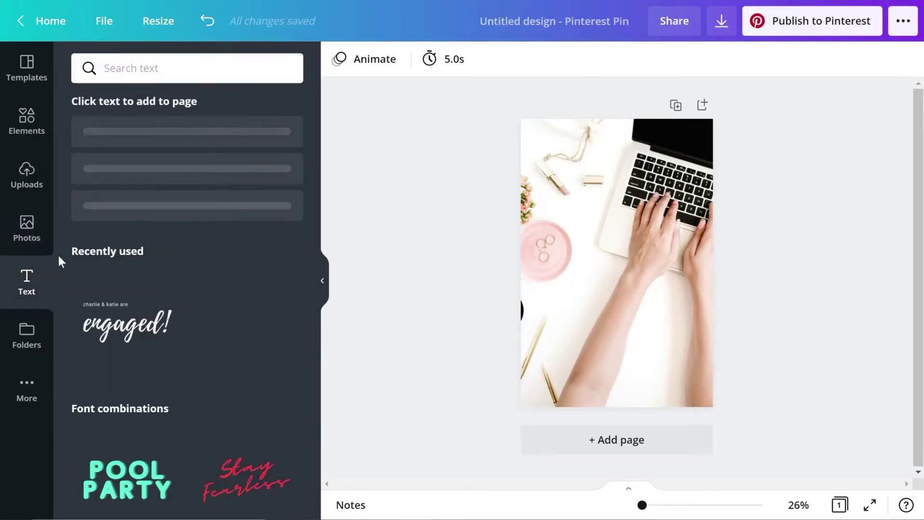
click(40, 127)
scroll(246, 291, up, 10)
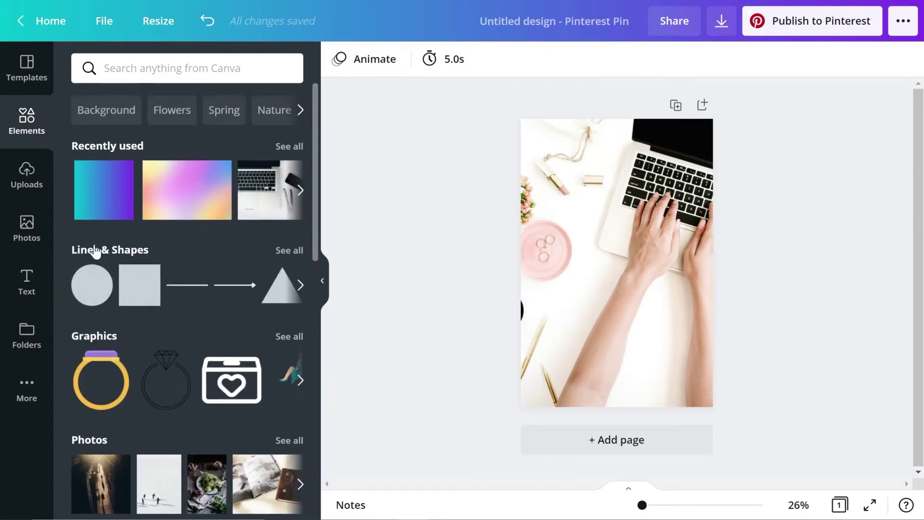
click(133, 285)
drag(602, 275, 558, 357)
drag(633, 368, 719, 366)
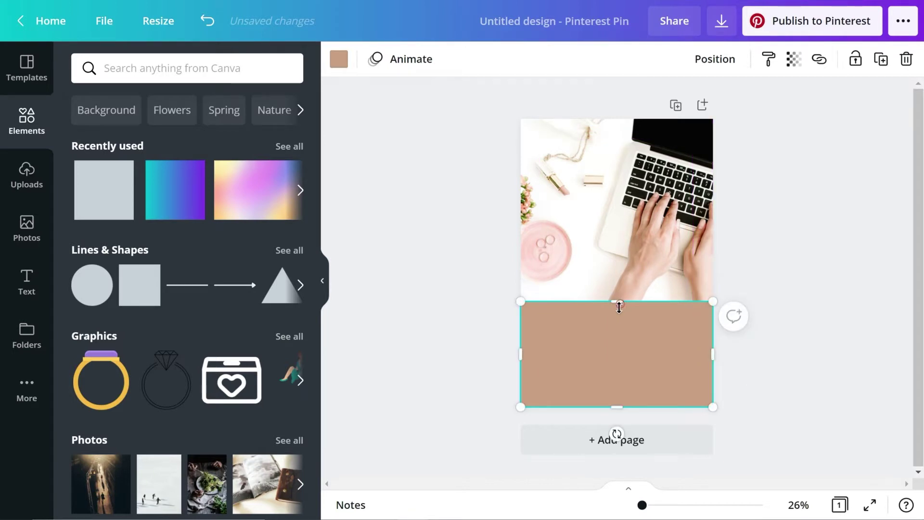
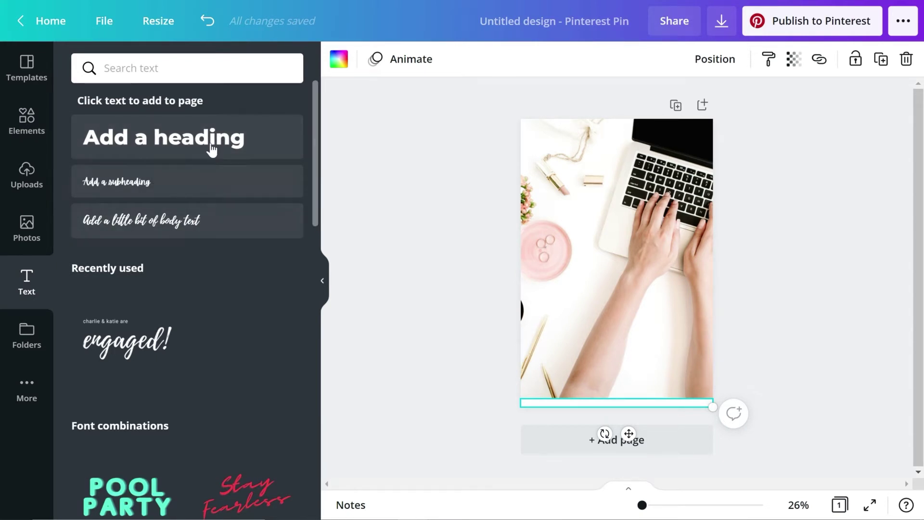
Step: Add a heading to the pin and replace its placeholder text with the blog's web address
click(224, 70)
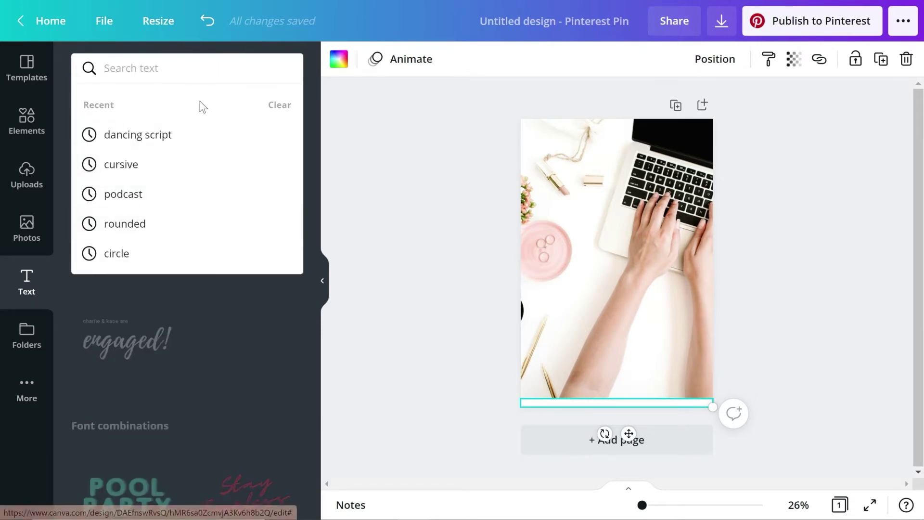
click(371, 177)
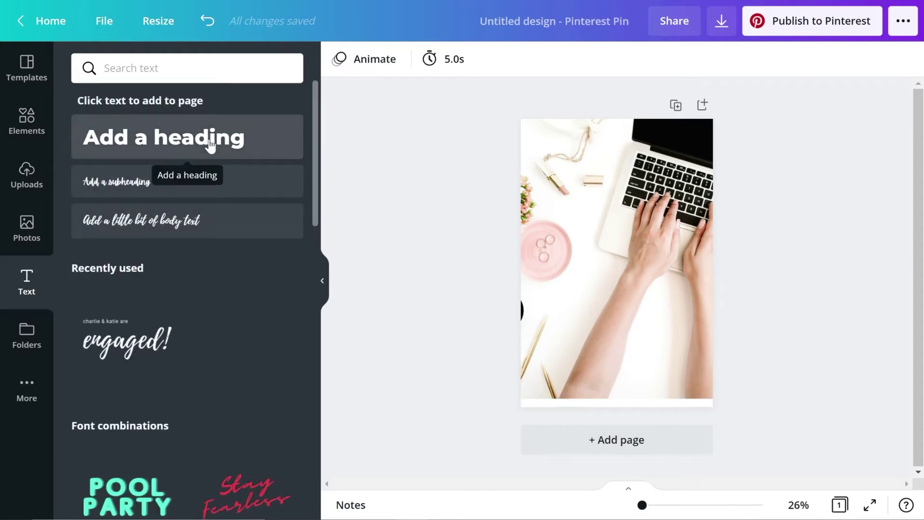
click(211, 143)
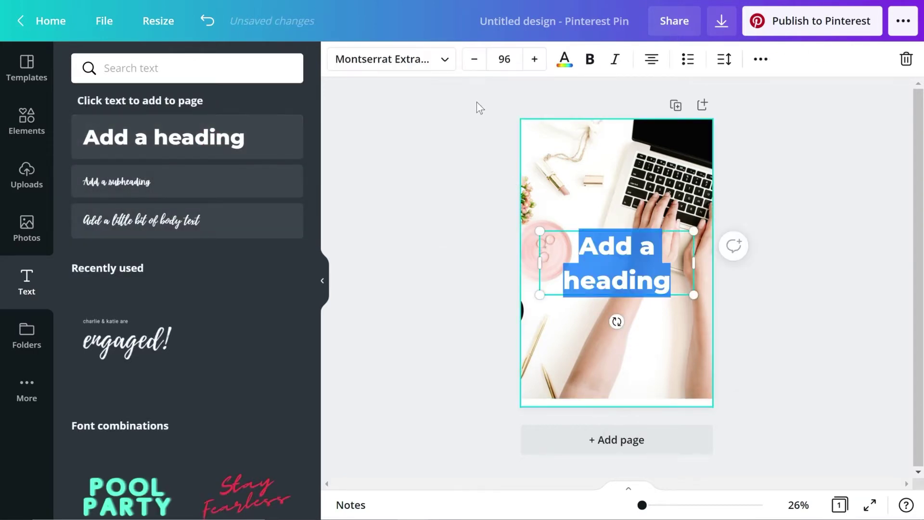
text(www.)
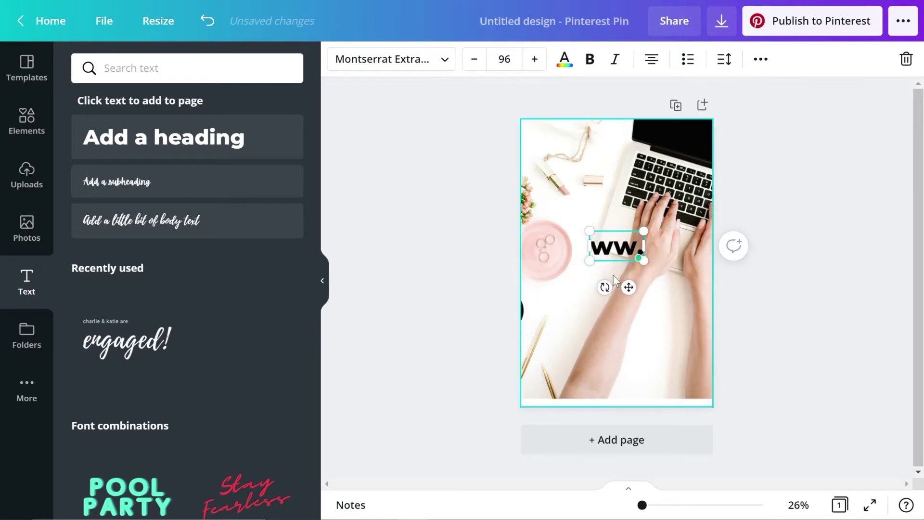
text(sarahmarie.blog)
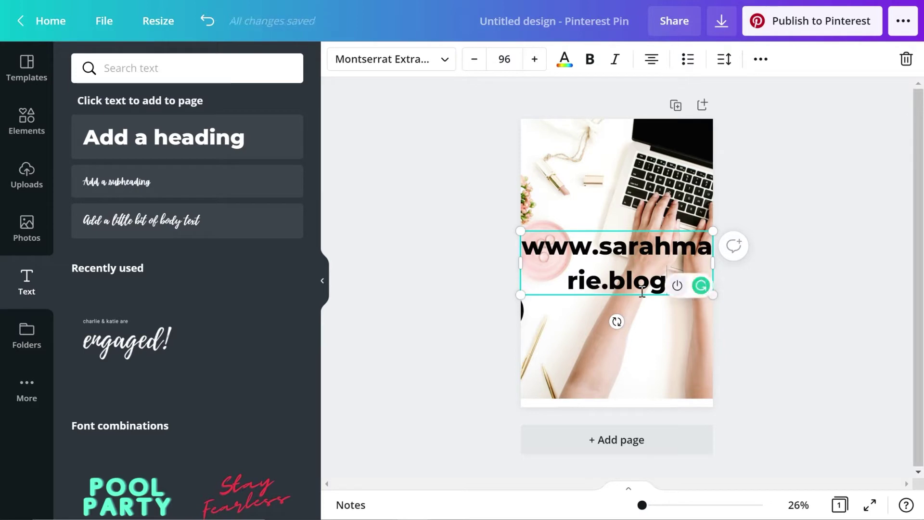
Step: Set the web address text to font size 20
triple_click(626, 265)
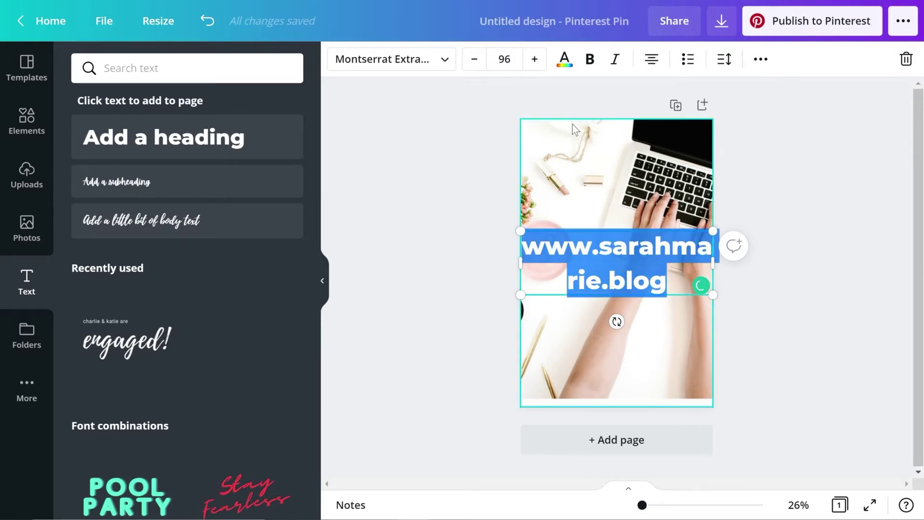
click(517, 66)
text(2)
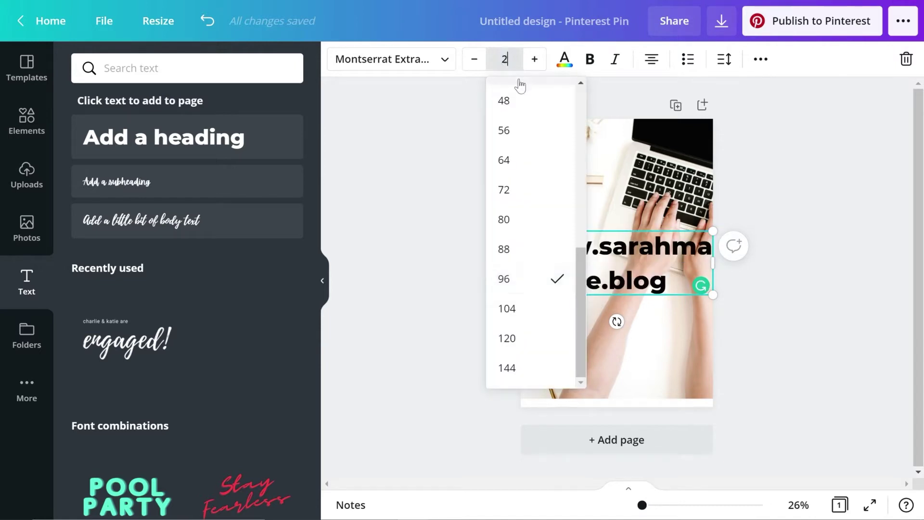
text(0)
key(Return)
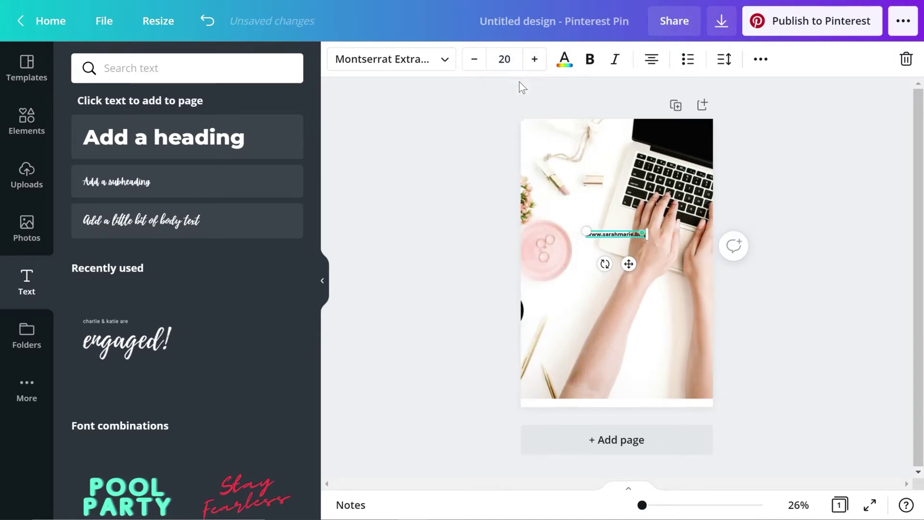
Step: Try enlarging the web address to size 44.6 by scaling its text box, and return it to size 20
click(475, 59)
click(535, 60)
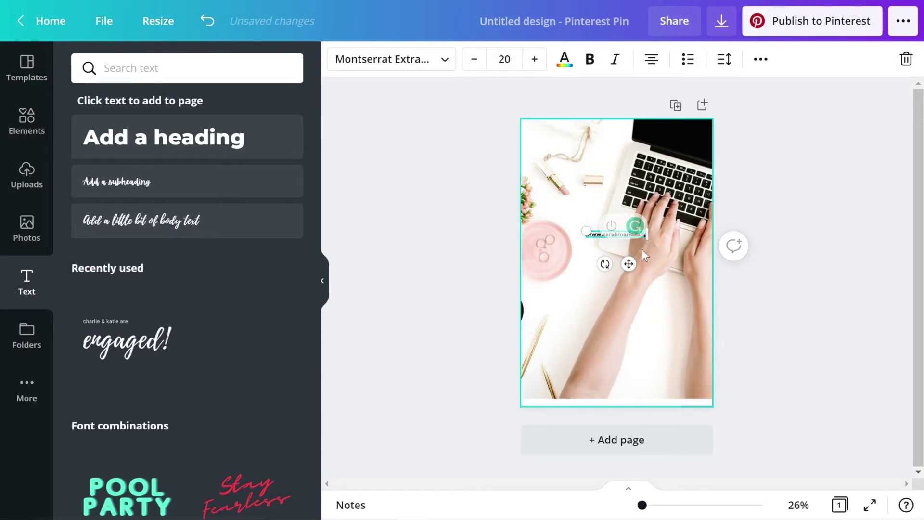
drag(648, 239, 716, 297)
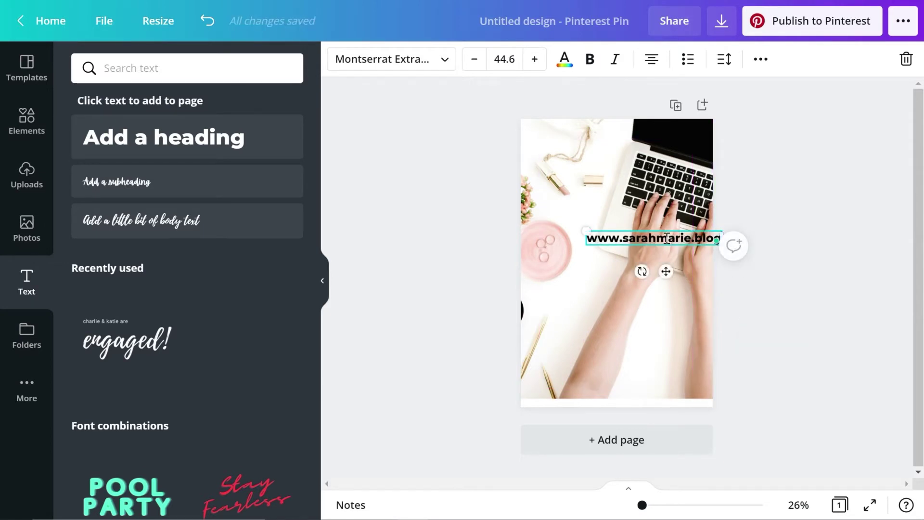
click(504, 59)
text(20)
key(Return)
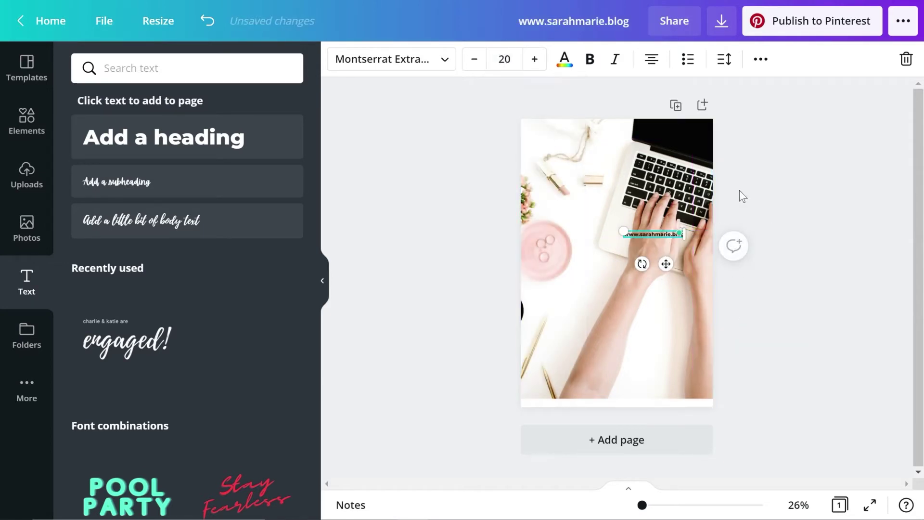
Step: Move the web address onto the white strip at the pin's lower edge and centre it vertically in the strip
key(Escape)
click(645, 233)
drag(644, 233, 608, 402)
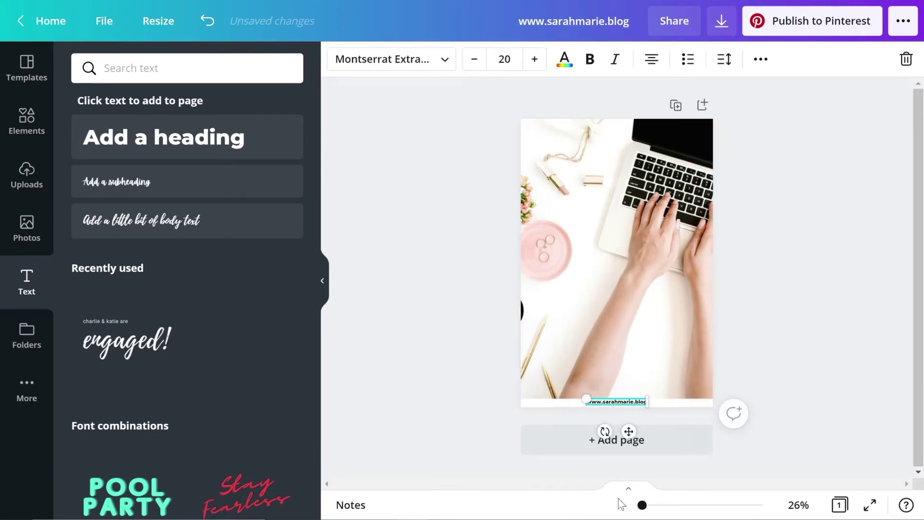
drag(644, 506, 660, 505)
scroll(695, 349, down, 5)
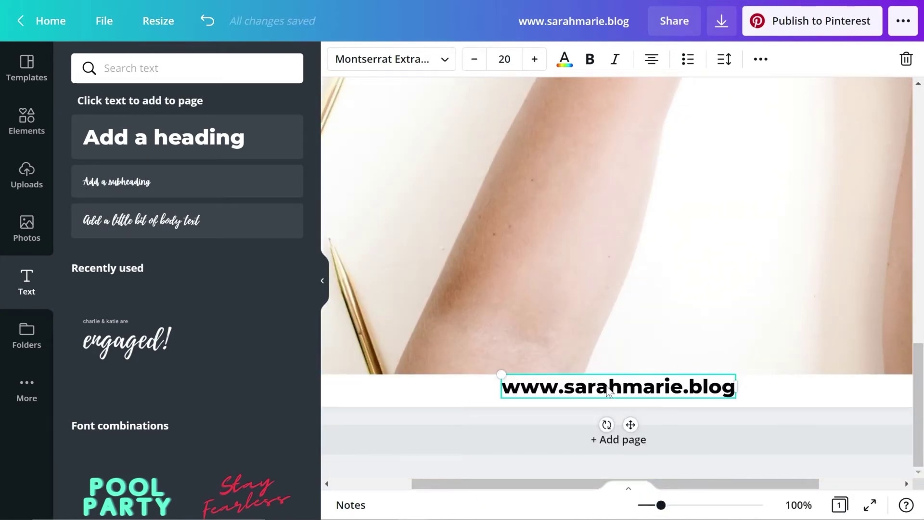
mouse_move(609, 393)
mouse_down()
mouse_move(607, 375)
mouse_move(607, 391)
mouse_up()
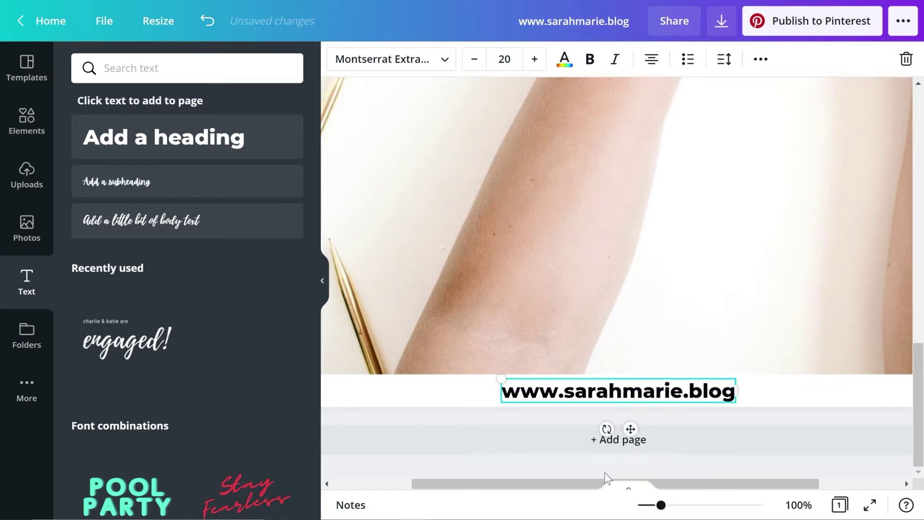
Step: Align the web address text box with the page's left edge and widen it across the full page width
drag(525, 483, 428, 484)
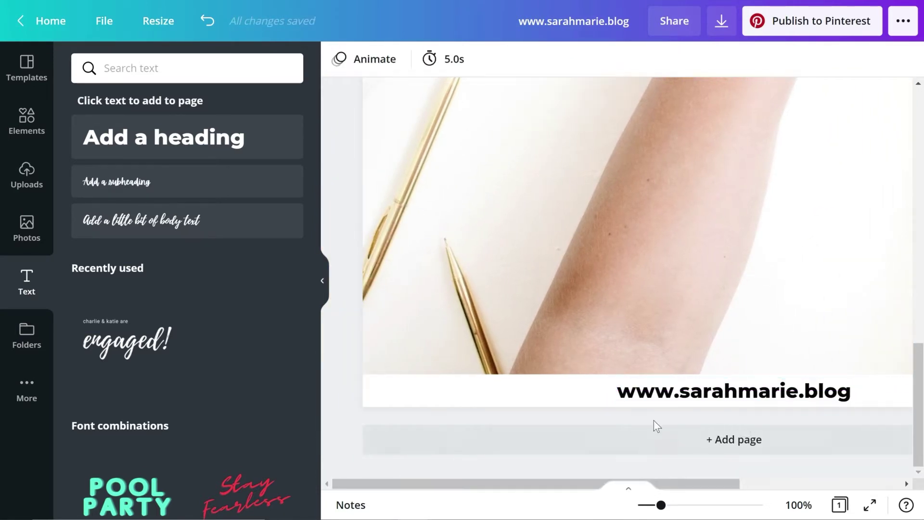
drag(667, 396, 410, 392)
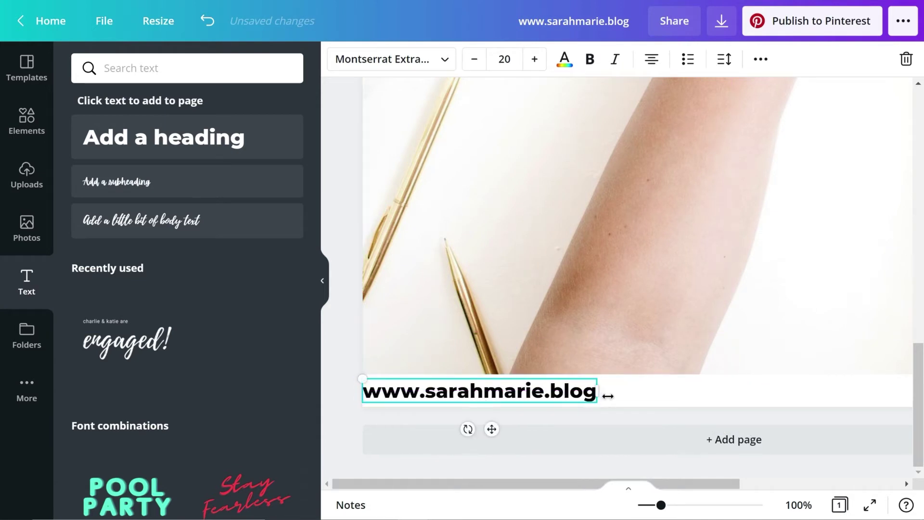
drag(633, 390, 835, 391)
drag(661, 504, 650, 505)
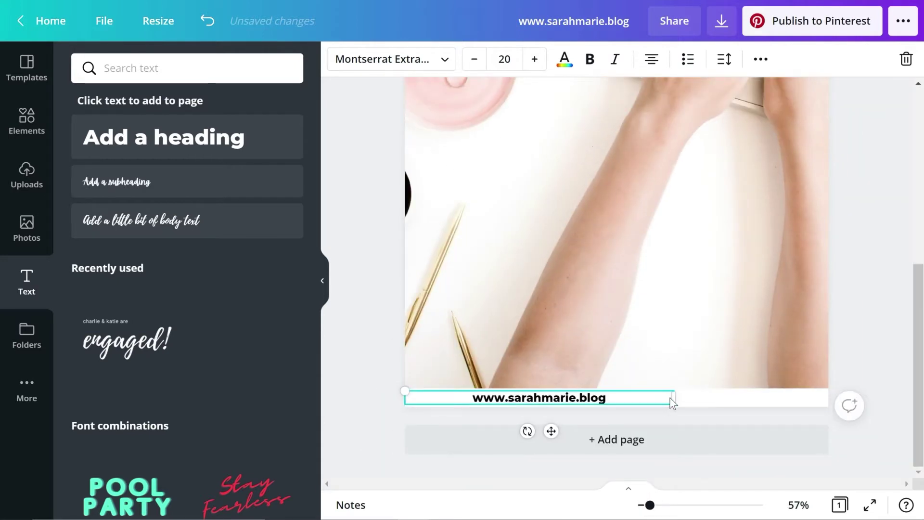
drag(691, 397, 826, 397)
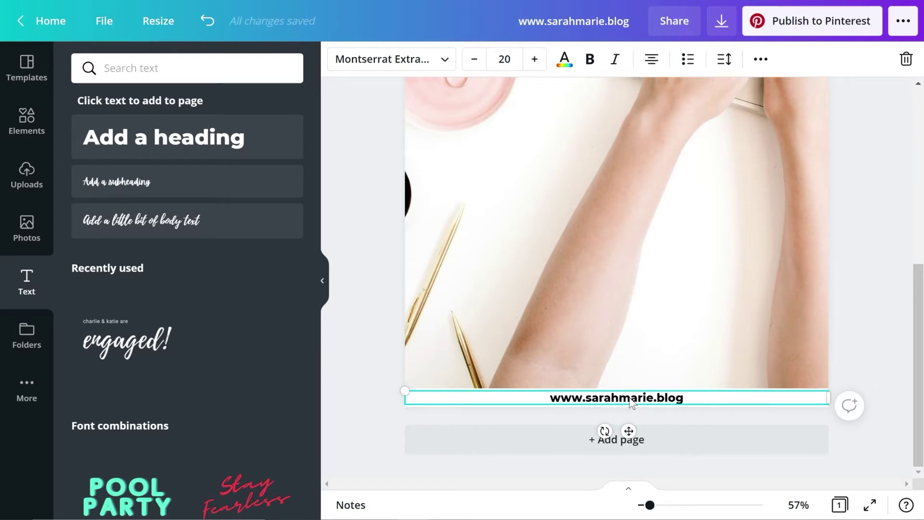
Step: Change the web address font to Mont and fit the whole pin in view
double_click(630, 398)
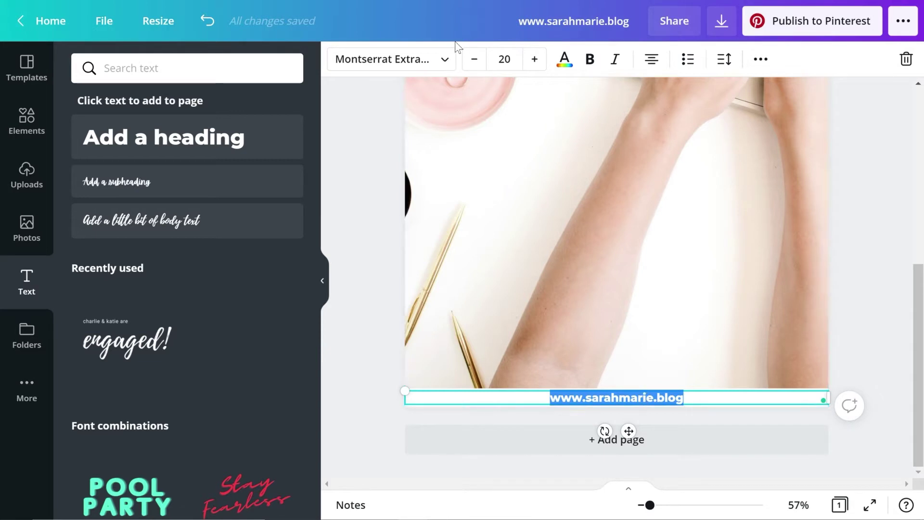
click(444, 59)
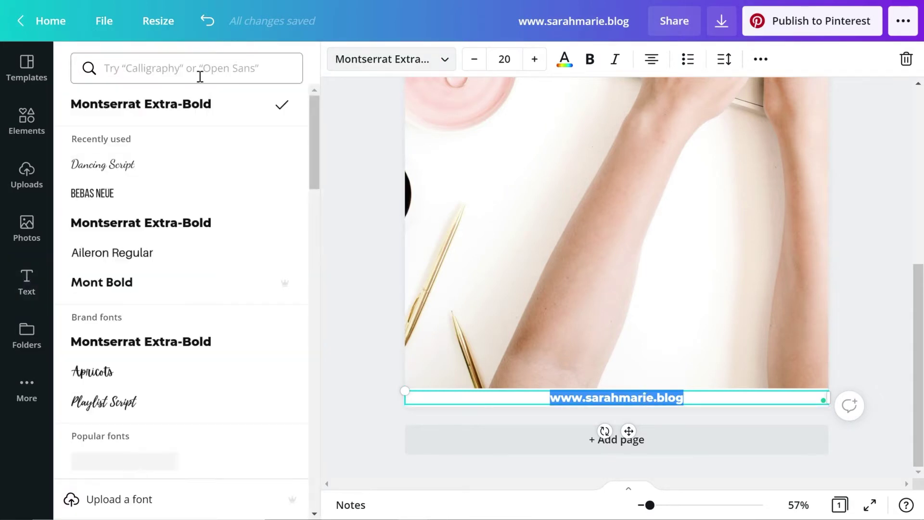
click(168, 71)
text(mont)
click(157, 134)
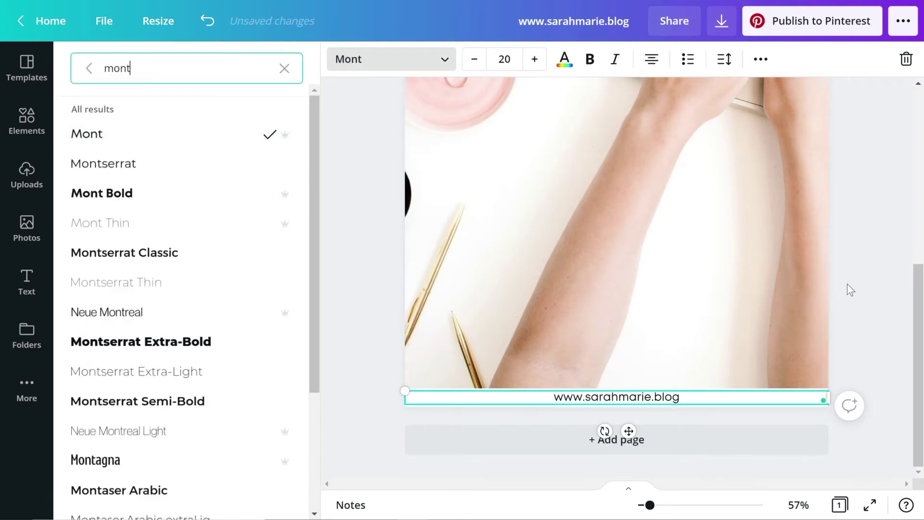
key(Escape)
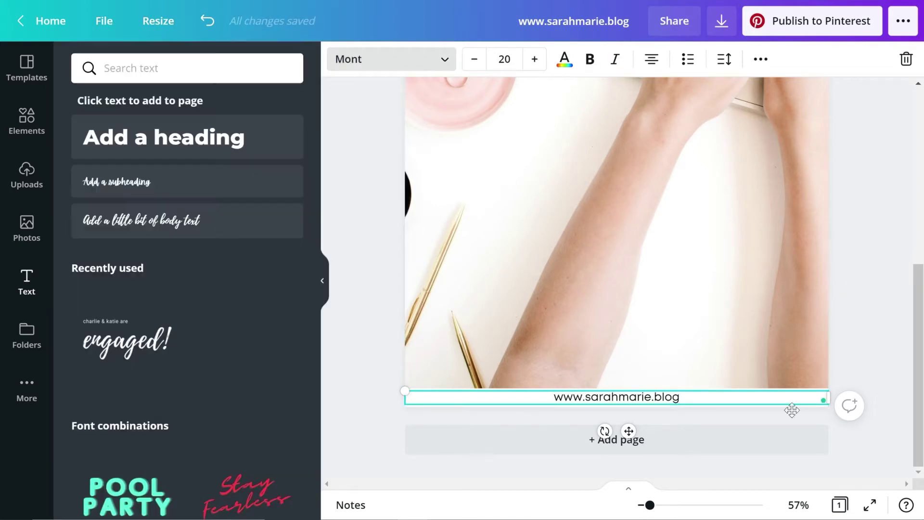
click(799, 505)
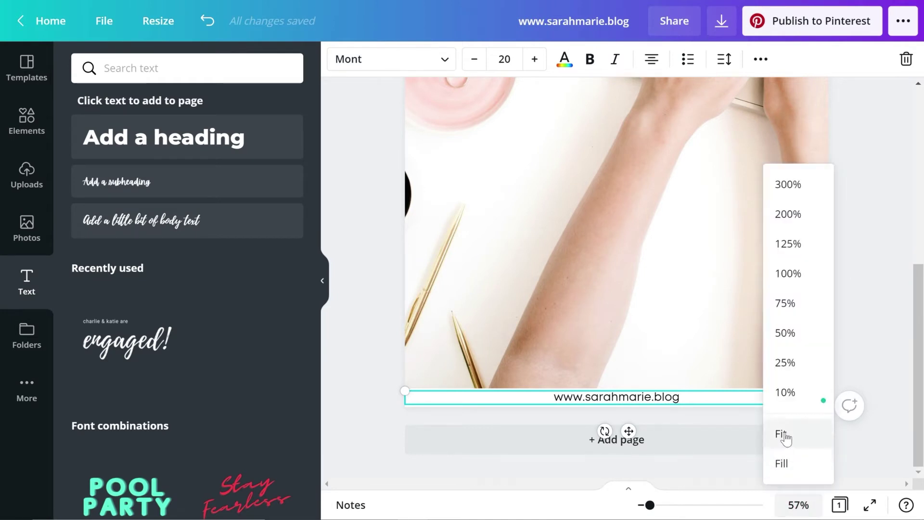
click(785, 434)
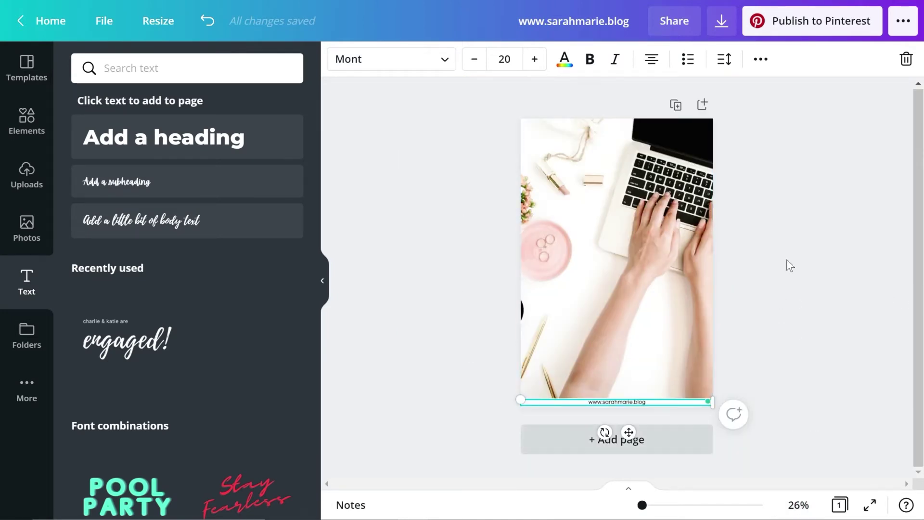
click(806, 232)
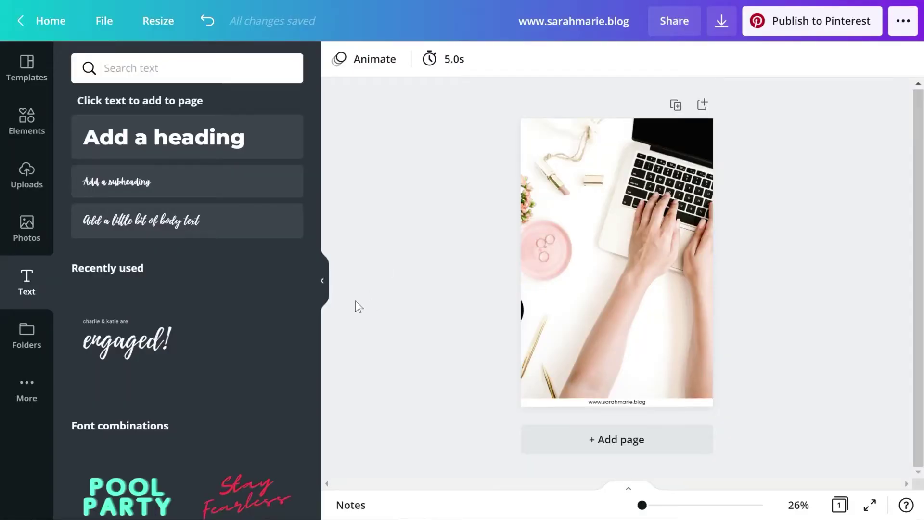
Step: Add a recently used square shape to the pin and remove it again
click(35, 231)
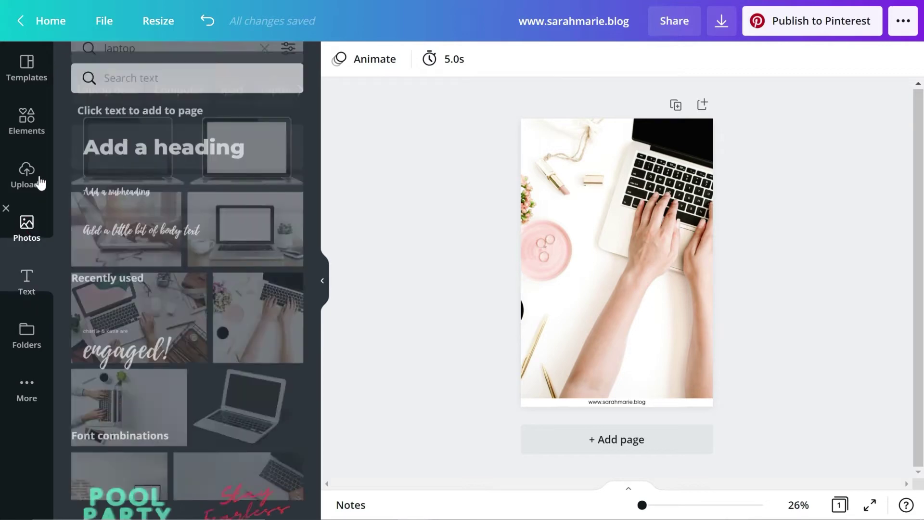
click(36, 126)
mouse_move(120, 198)
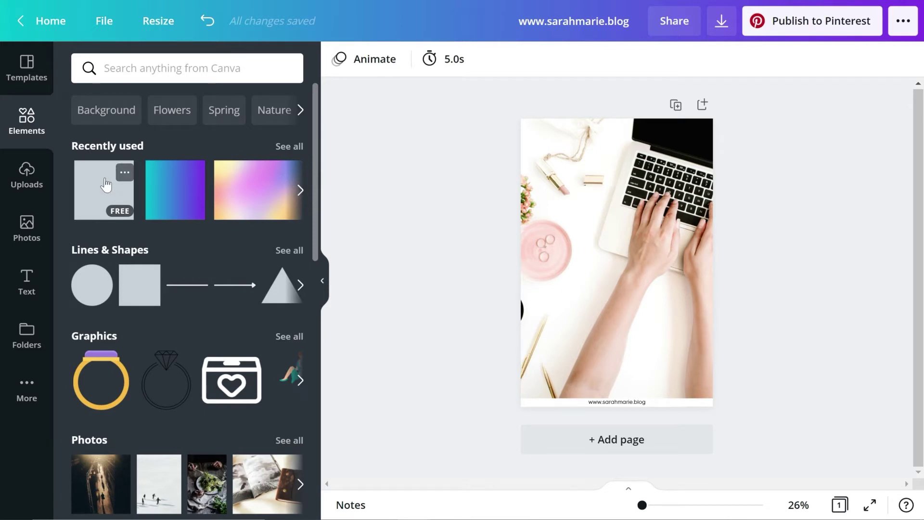
click(105, 184)
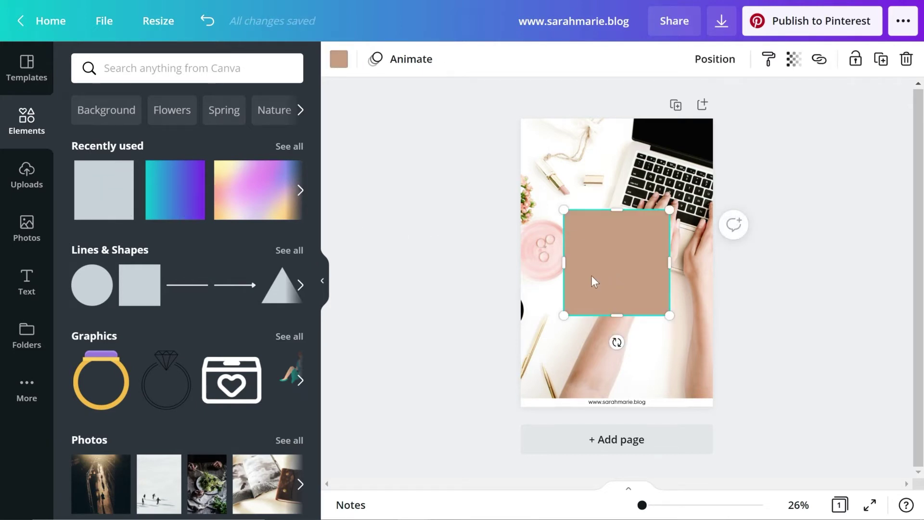
key(Delete)
Step: Browse the Lines & Shapes collection for shapes that could sit behind the pin's text
click(292, 251)
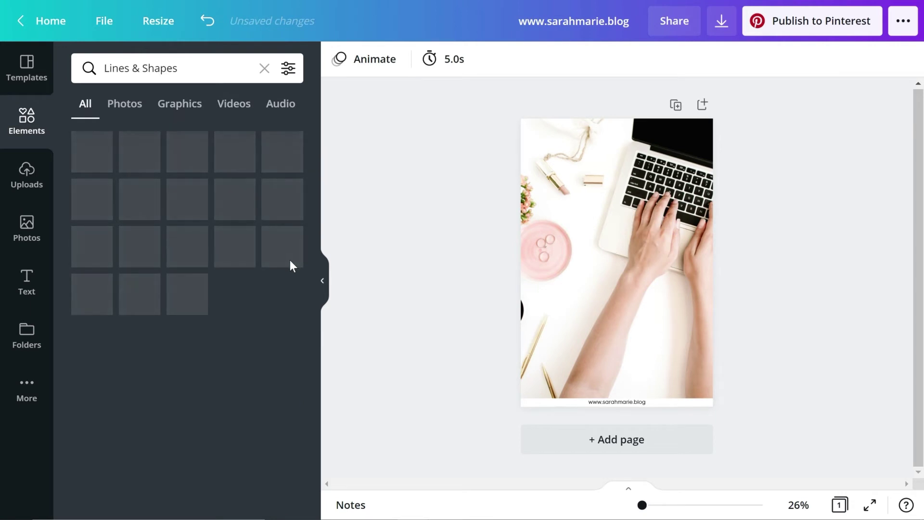
mouse_move(281, 280)
scroll(255, 296, down, 8)
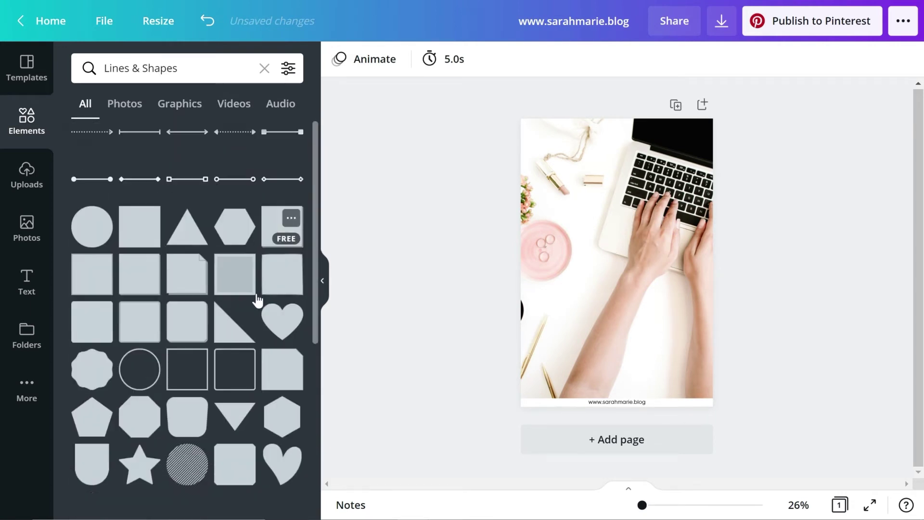
scroll(251, 297, down, 5)
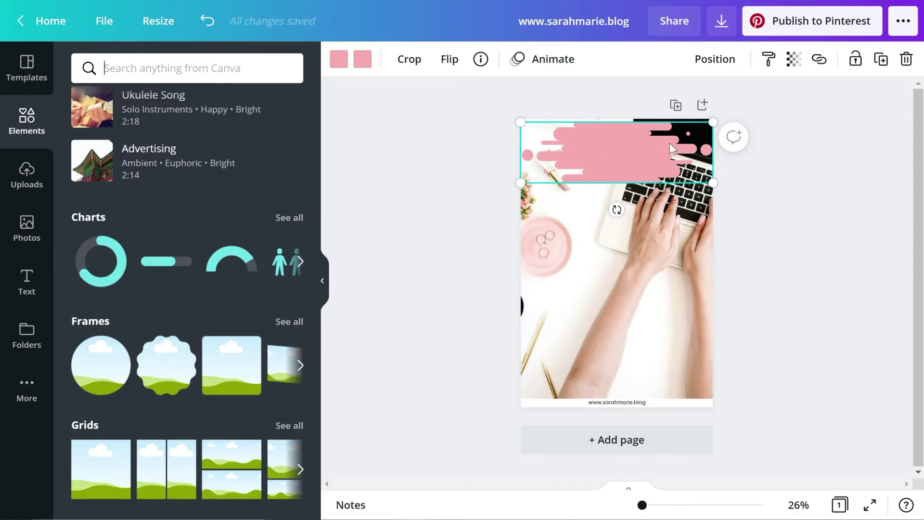
Step: Try a tan square in the middle of the pin below the pink graphic, and delete it
scroll(246, 188, up, 10)
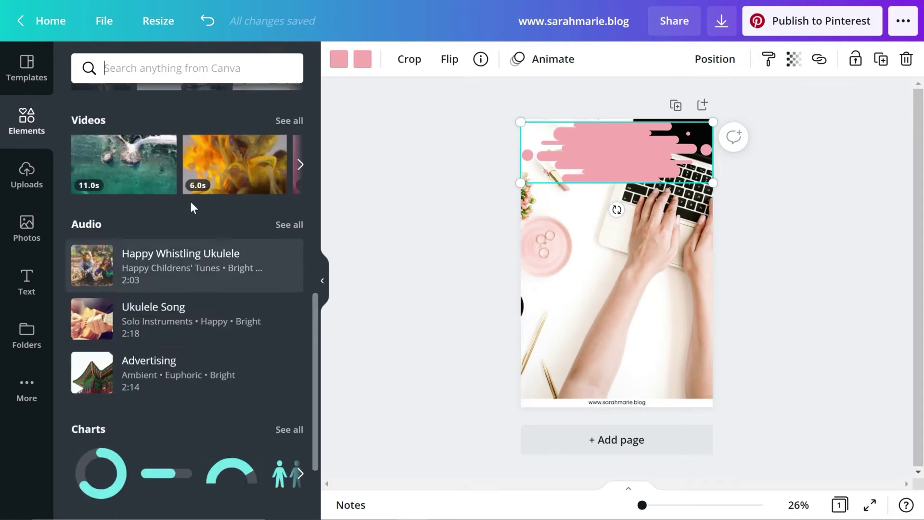
click(106, 187)
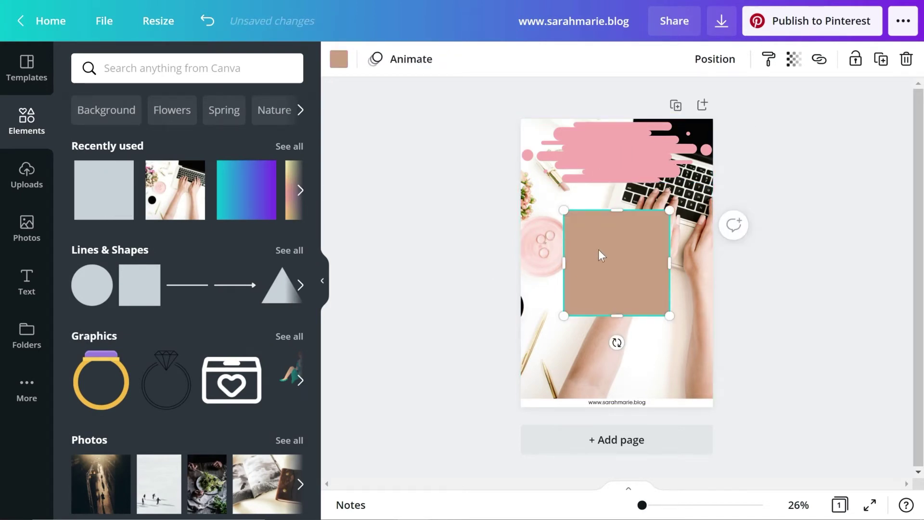
key(Delete)
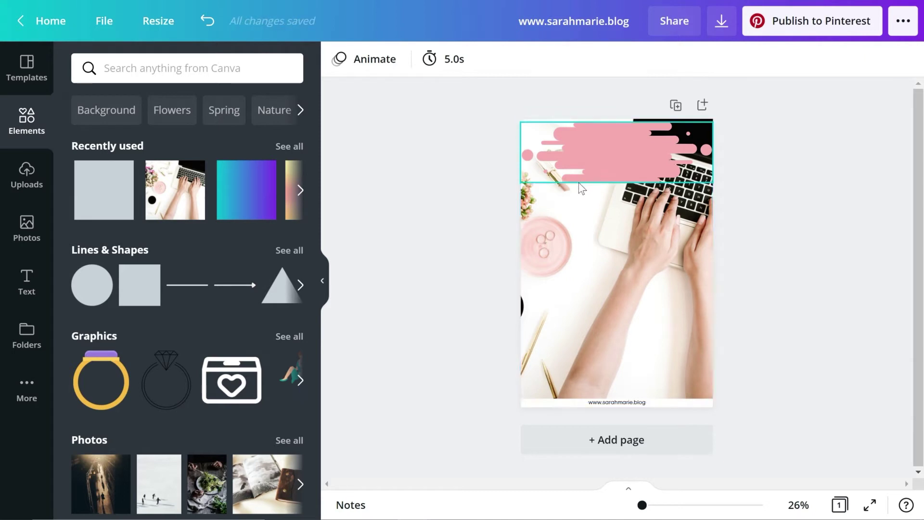
Step: Try lilac, tan and cream brand colours in the splash graphic's gradient, and return both of its colours to pink
click(596, 158)
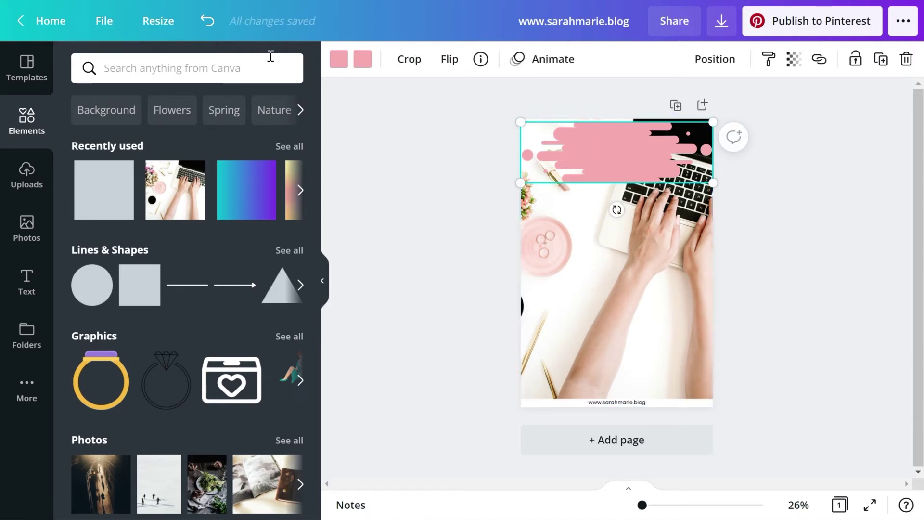
click(339, 59)
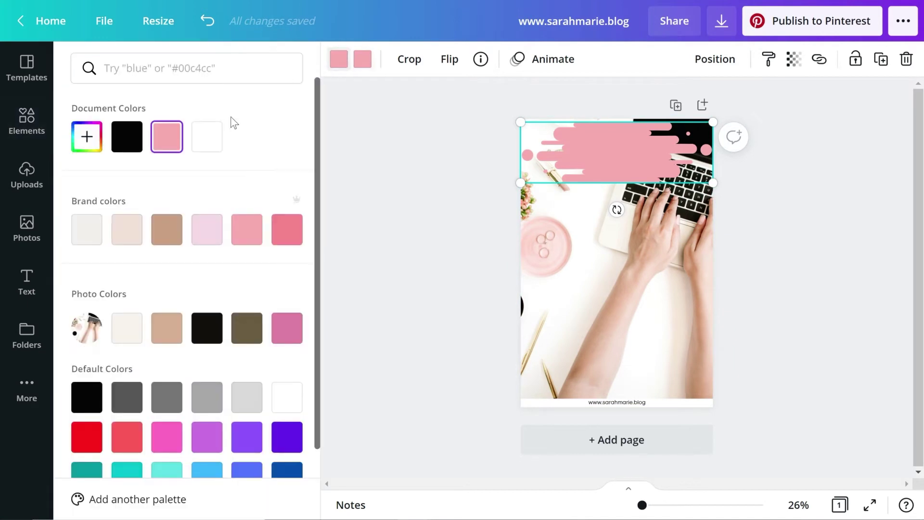
click(367, 63)
click(212, 230)
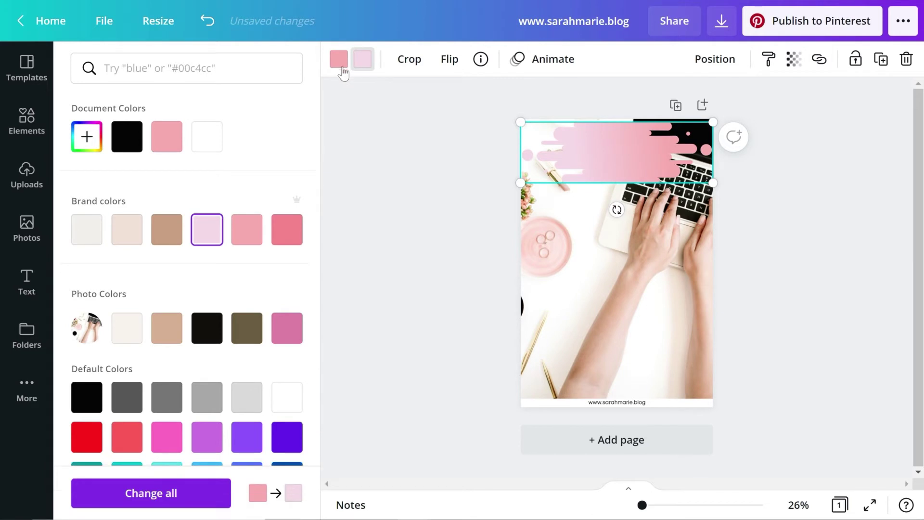
click(169, 230)
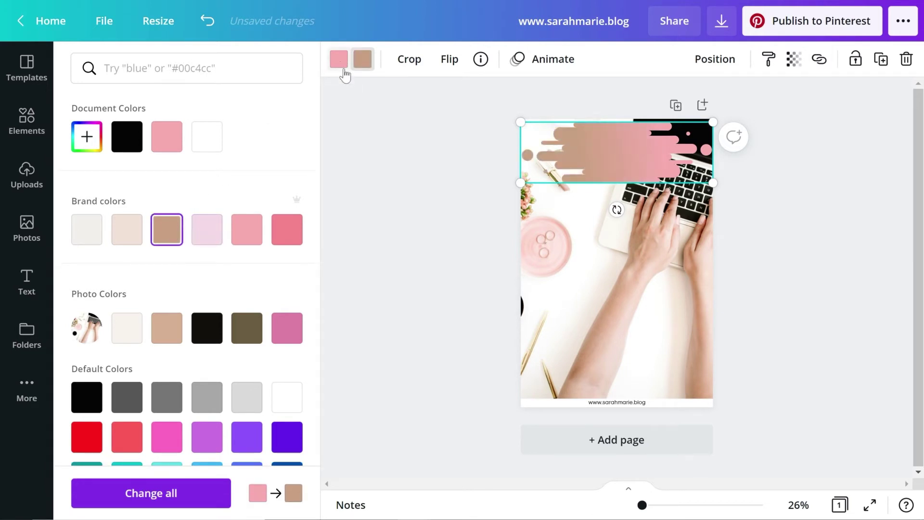
click(341, 61)
click(133, 229)
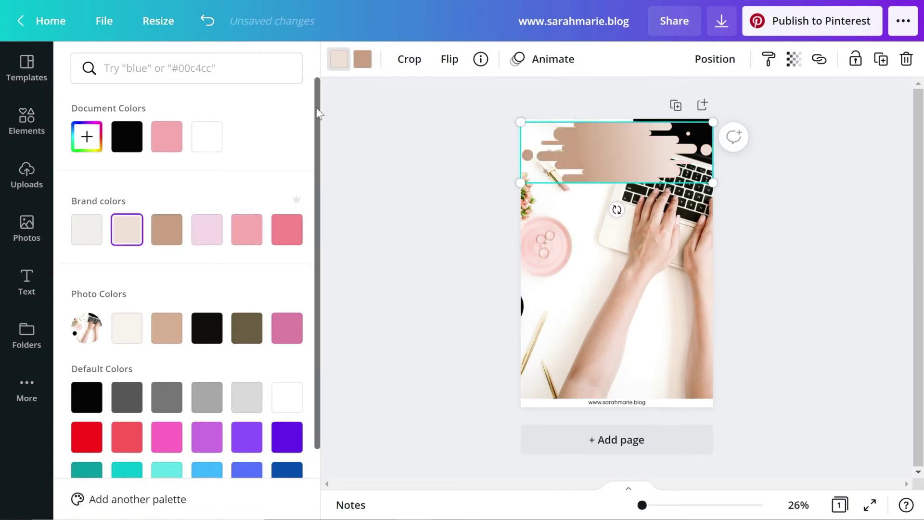
click(243, 232)
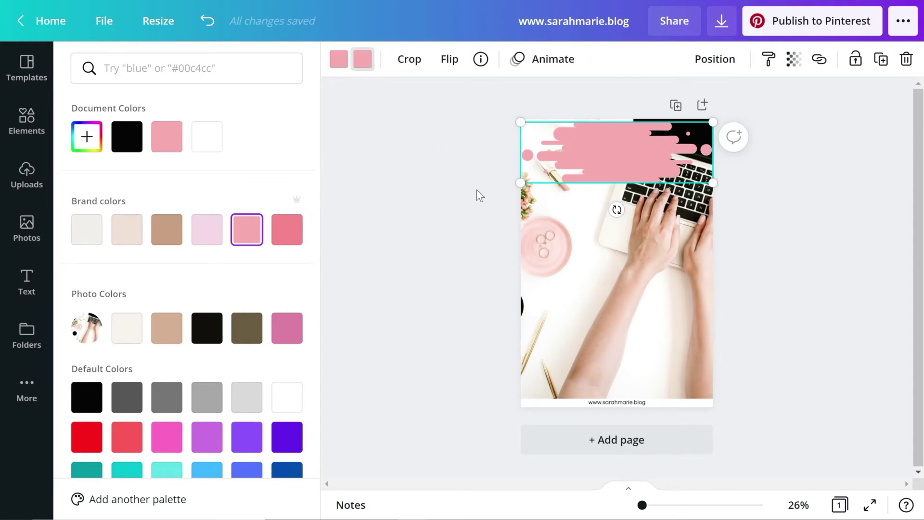
Step: Enlarge the pink splash graphic past the page's side edges so it fills the area behind the title text
click(615, 176)
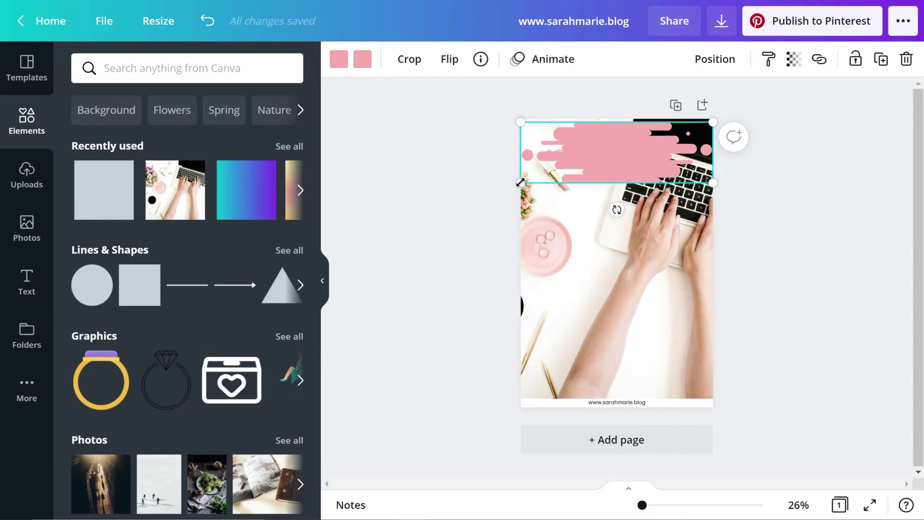
drag(521, 183, 436, 277)
drag(713, 213, 809, 238)
drag(673, 201, 673, 198)
click(800, 264)
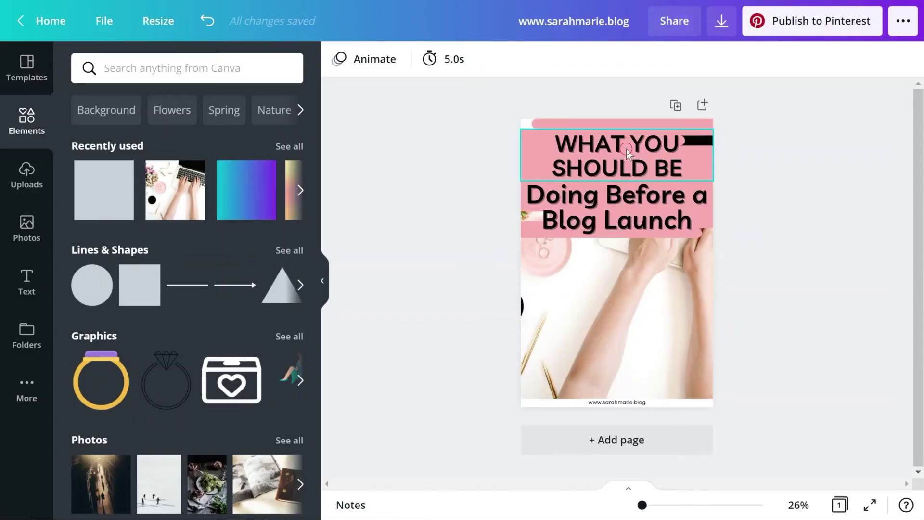
Step: Move the "WHAT YOU SHOULD BE" text slightly up on the pink graphic
click(626, 148)
drag(625, 147, 620, 156)
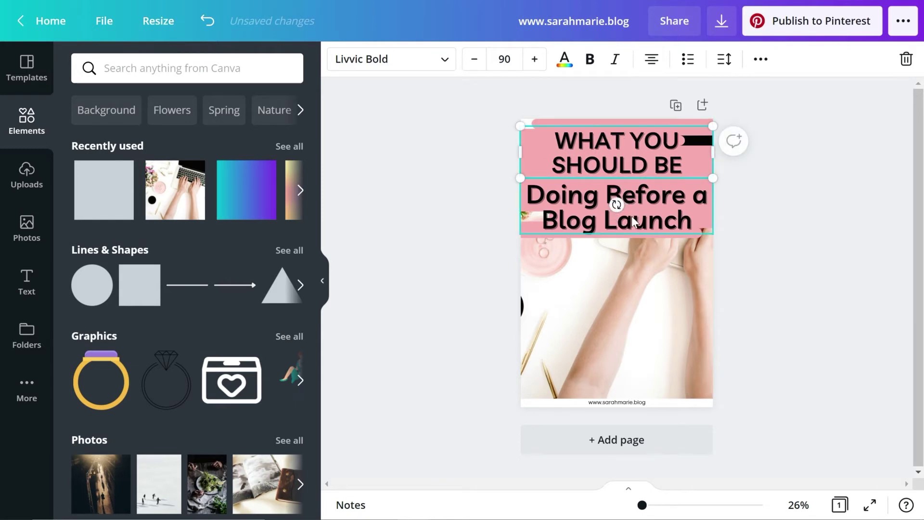
click(604, 153)
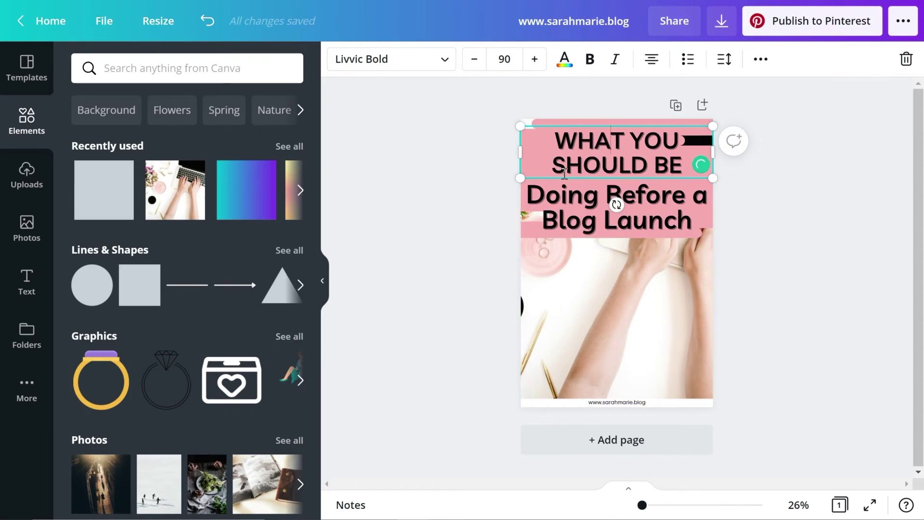
Step: Change the text colour of "WHAT YOU SHOULD BE" and "Doing Before a Blog Launch" to white
click(619, 160)
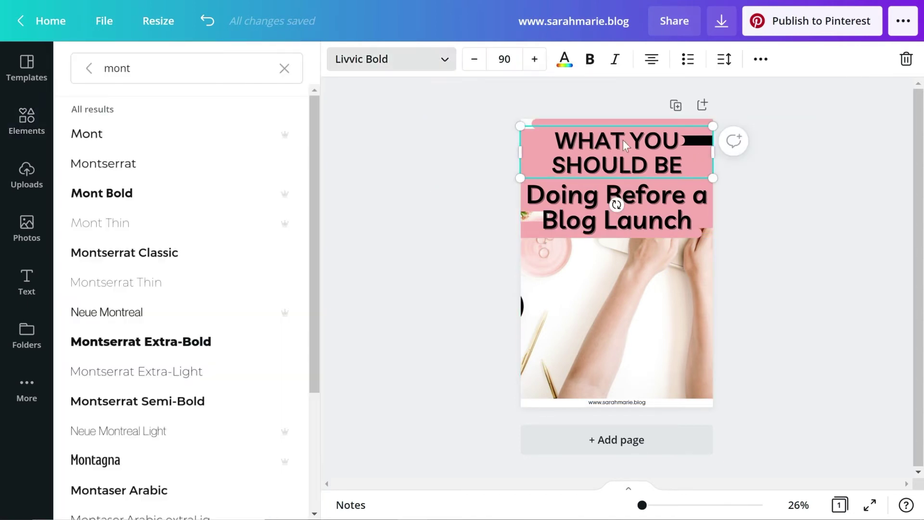
click(564, 60)
click(204, 140)
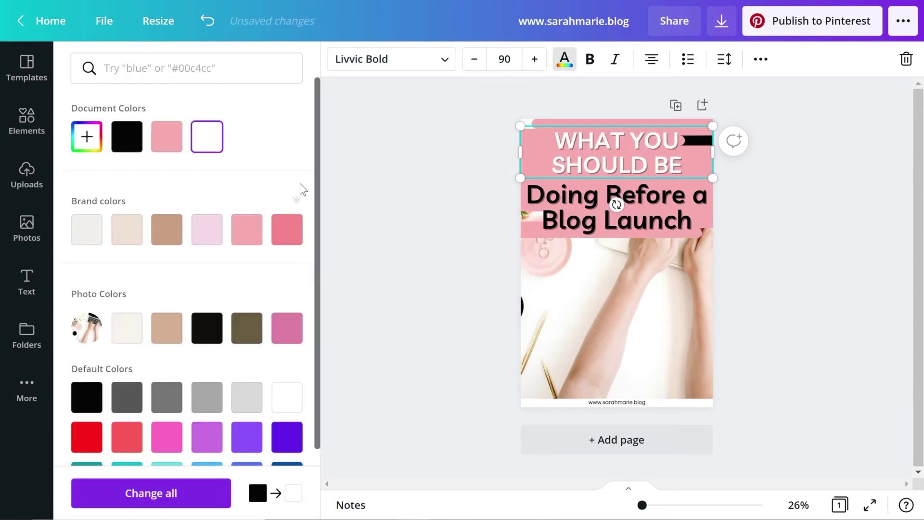
click(581, 207)
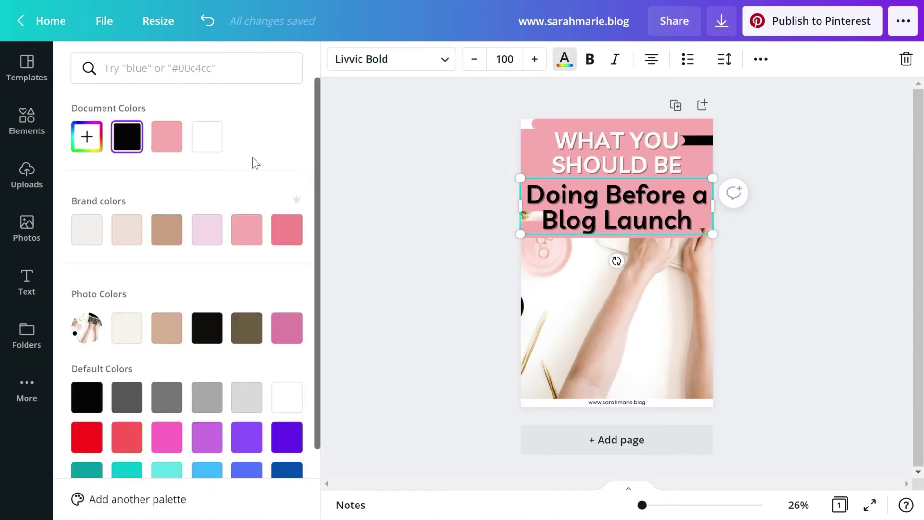
click(218, 140)
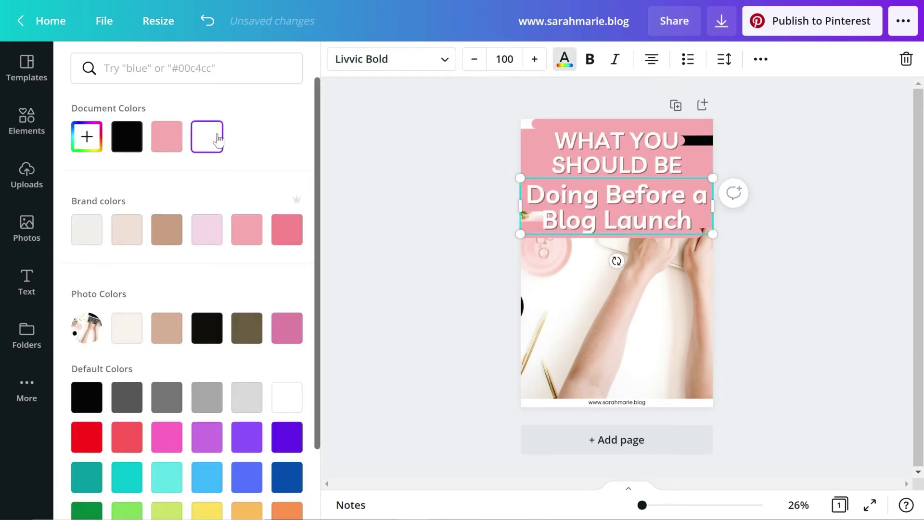
click(534, 121)
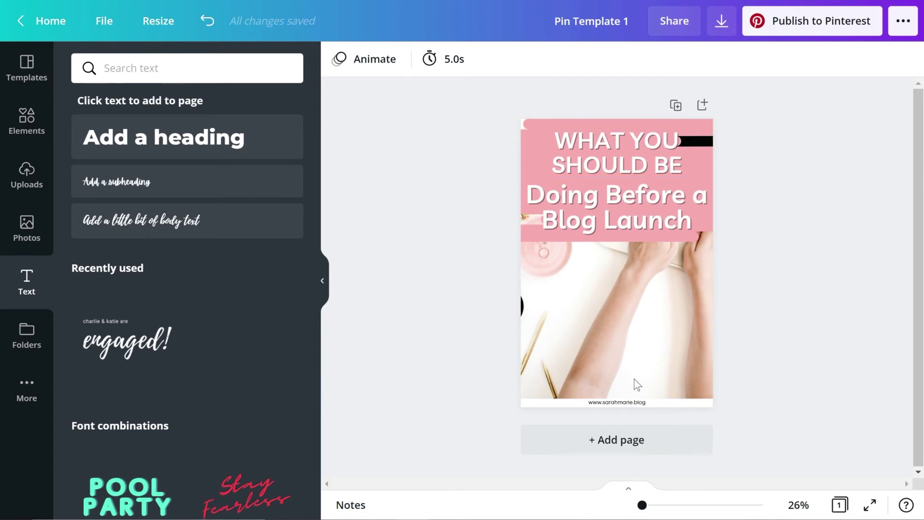
Step: Save the design to the Pinterest Templates folder inside the BWT folder
click(109, 23)
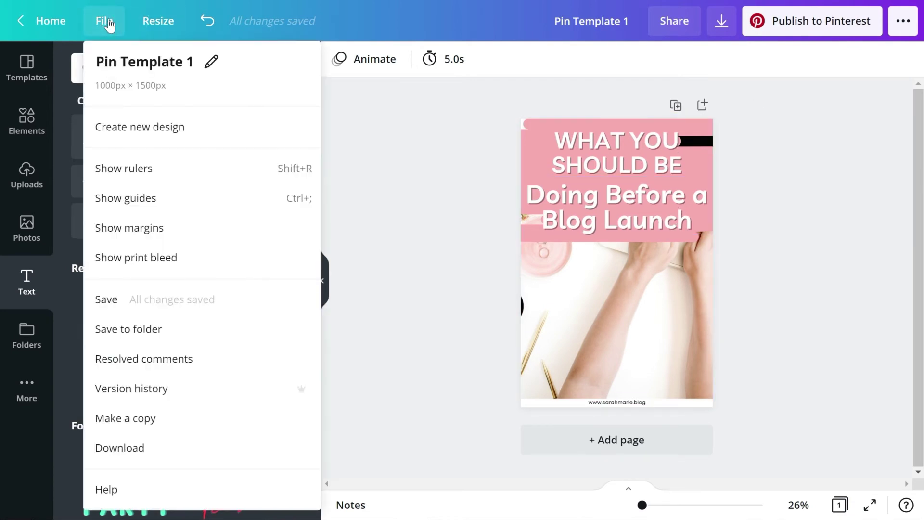
click(169, 330)
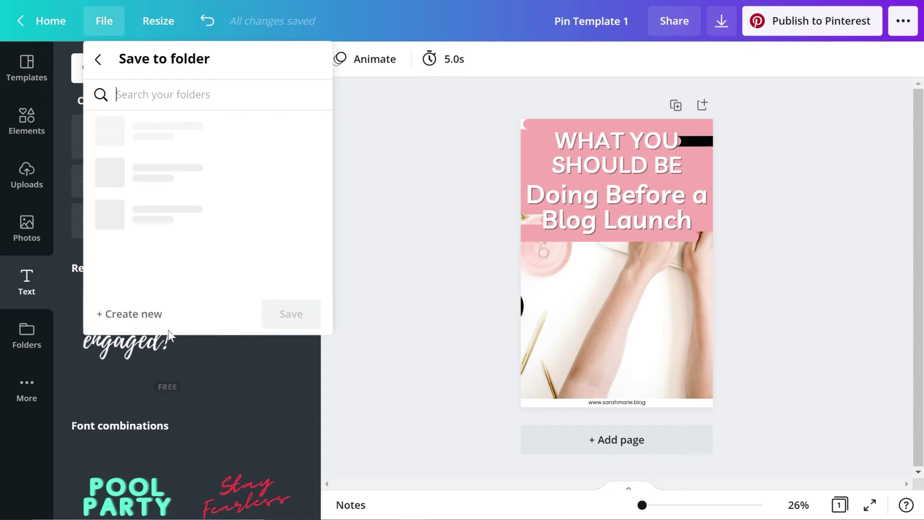
click(314, 132)
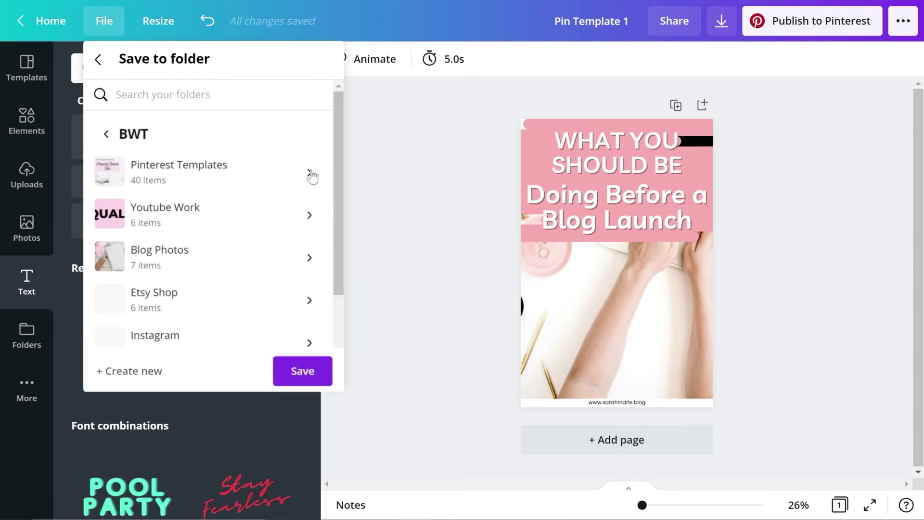
click(311, 174)
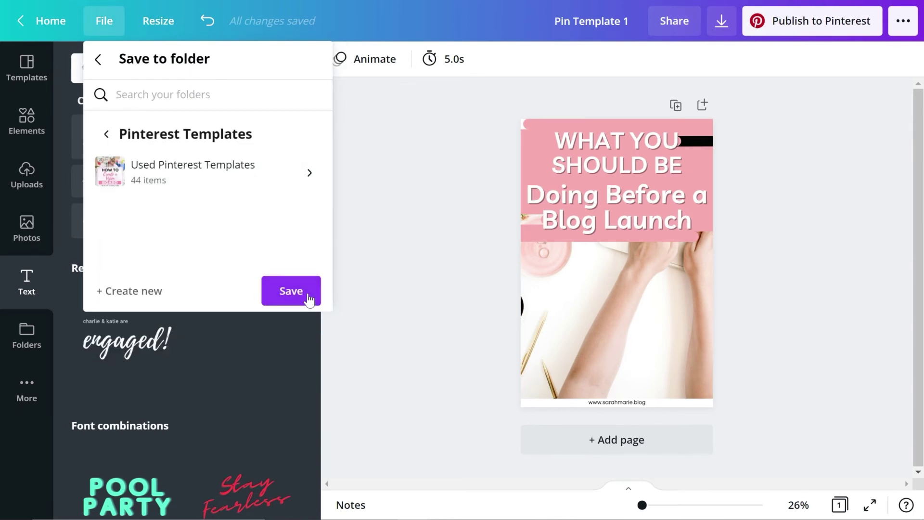
click(308, 295)
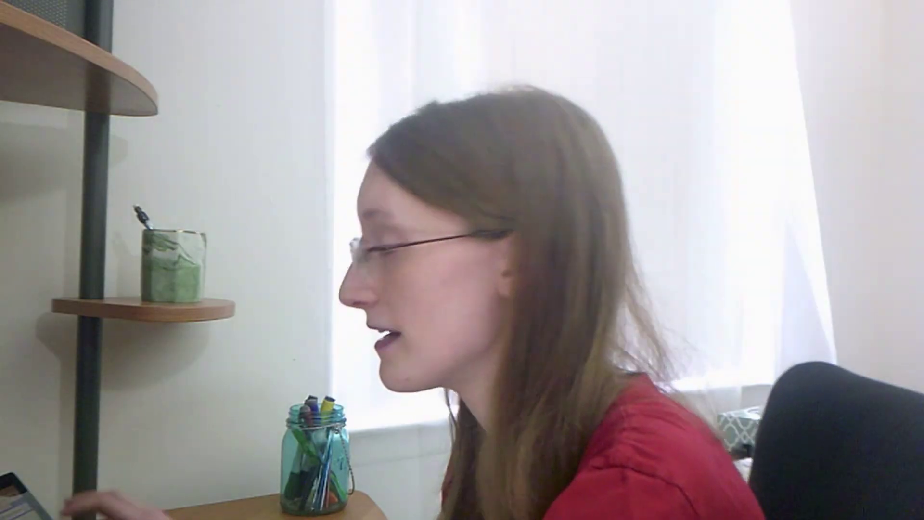